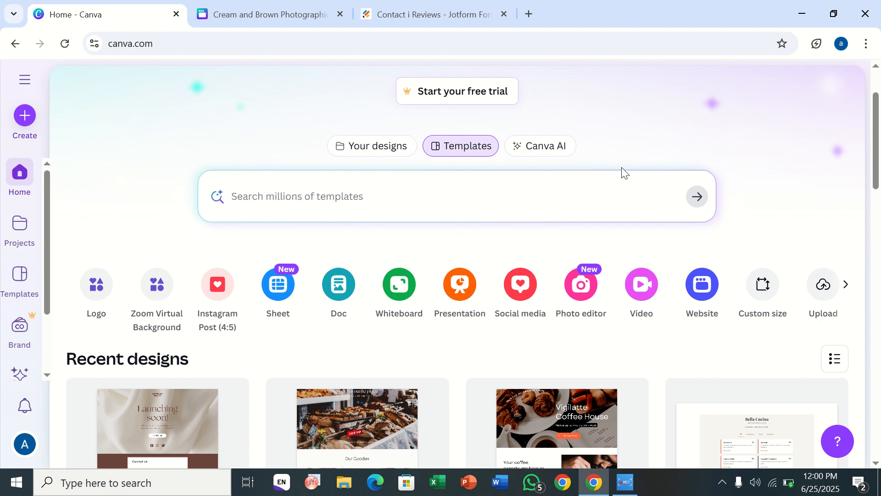
# Step: Create a new blank Website design and close the other two browser tabs
pyautogui.scroll(-1, 623, 169)
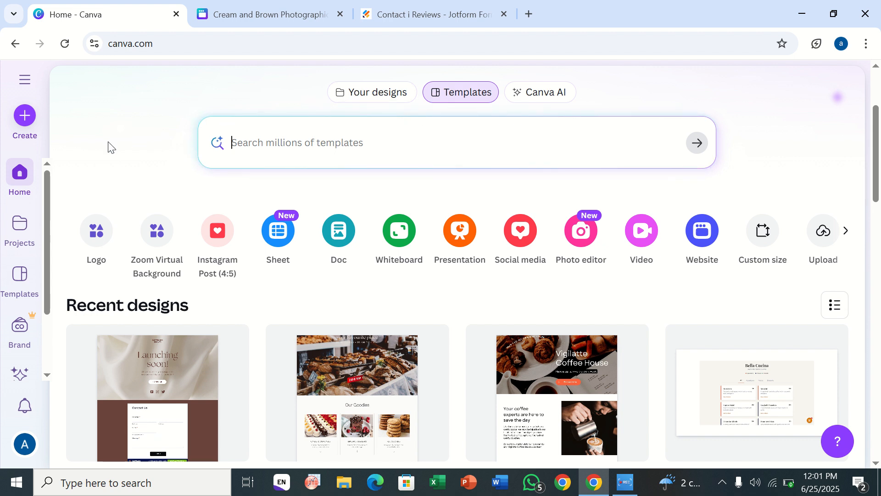
pyautogui.click(19, 137)
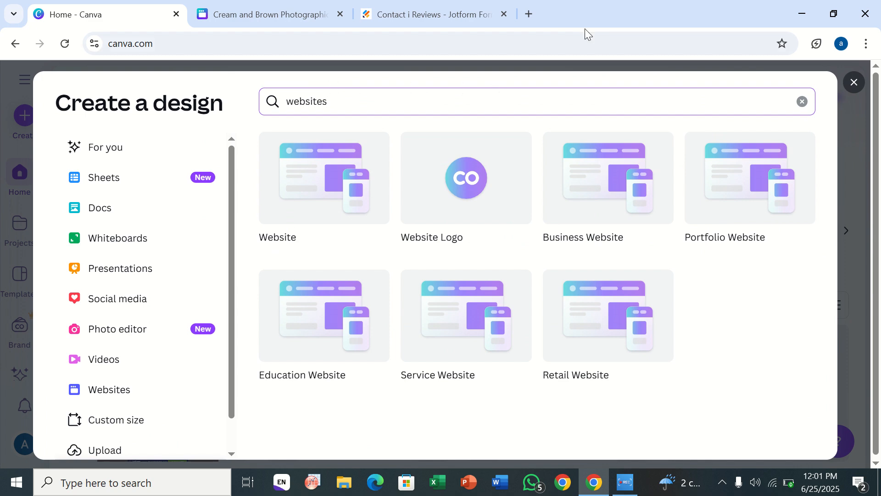
pyautogui.click(852, 89)
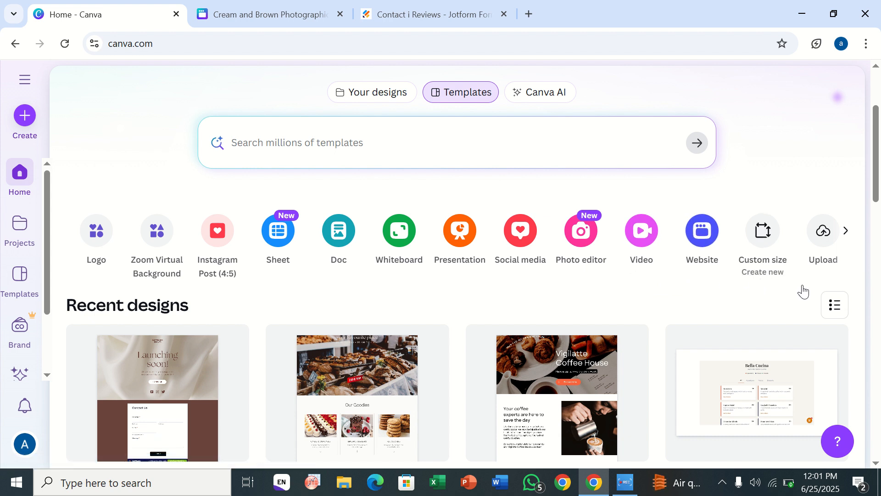
pyautogui.click(695, 240)
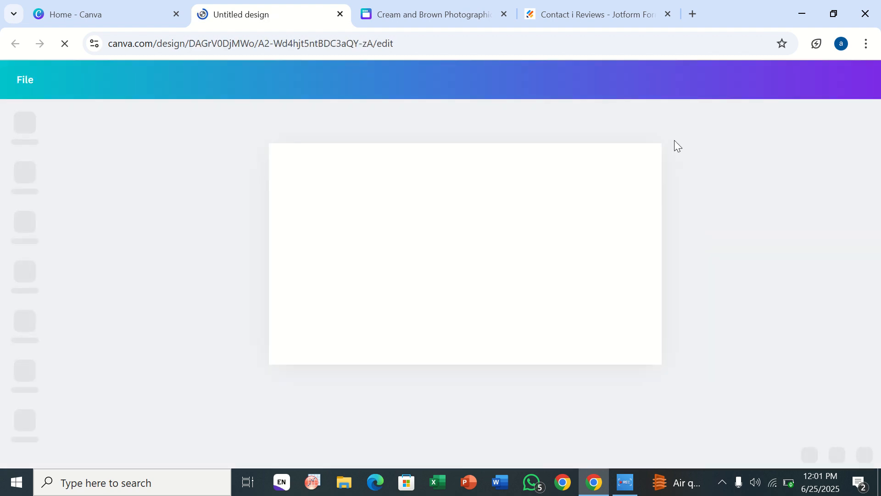
pyautogui.click(669, 11)
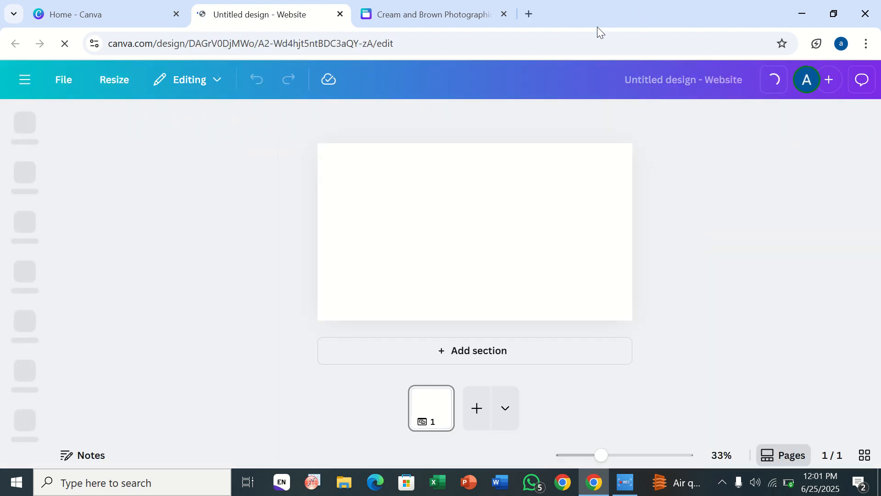
pyautogui.click(508, 11)
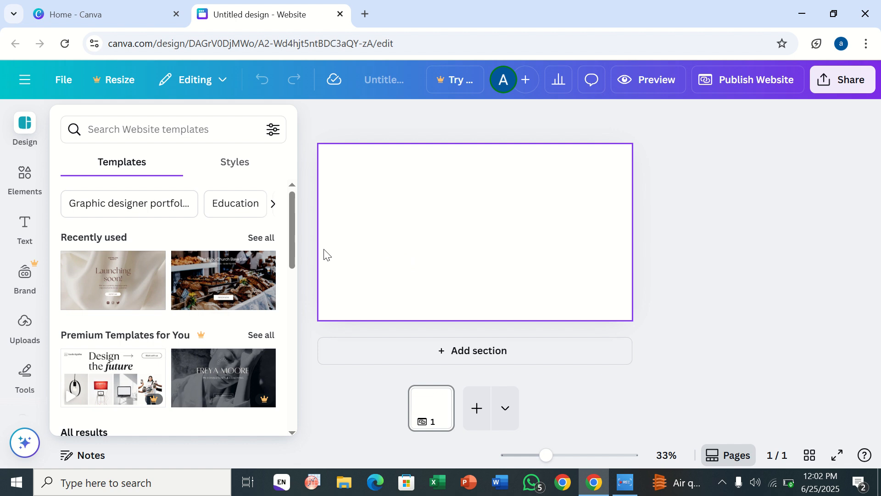
# Step: Rename the design as "mac book"
pyautogui.click(393, 88)
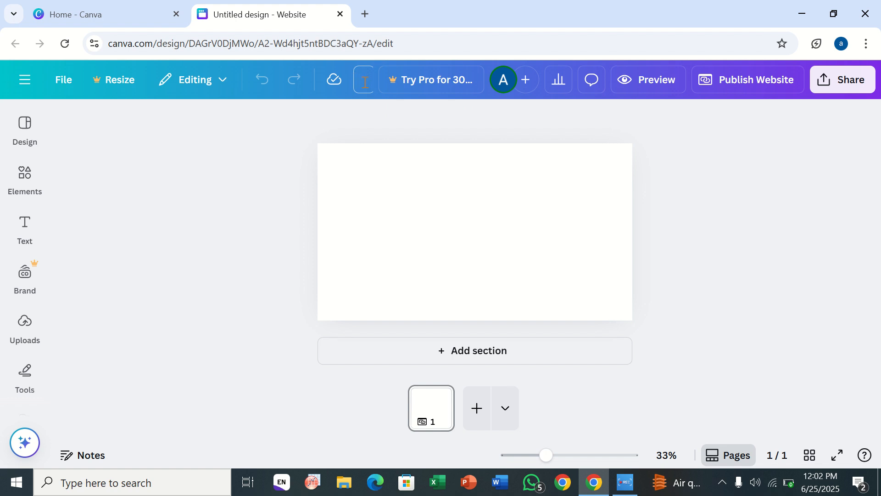
pyautogui.write('ac')
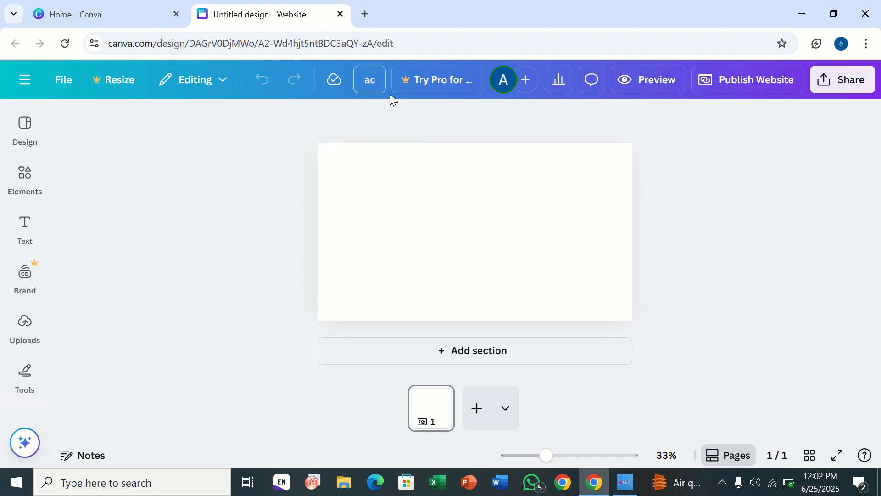
pyautogui.press('BackSpace')
pyautogui.press('BackSpace')
pyautogui.write('n')
pyautogui.press('BackSpace')
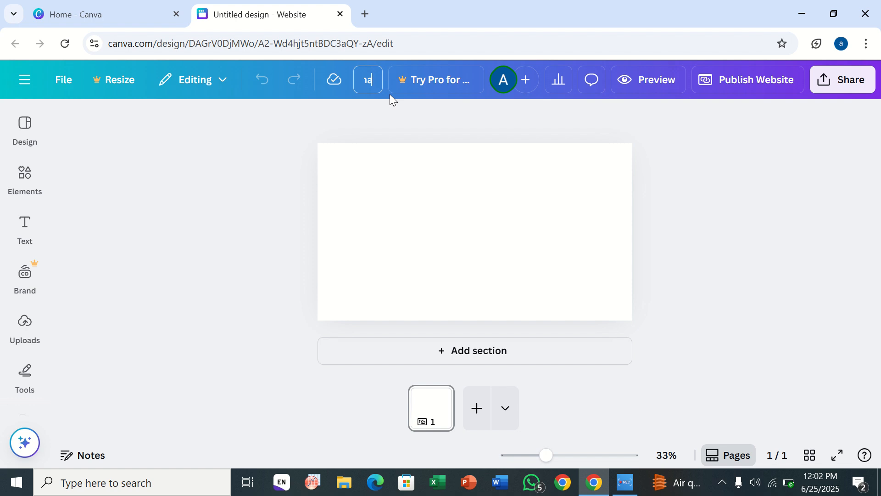
pyautogui.write('book')
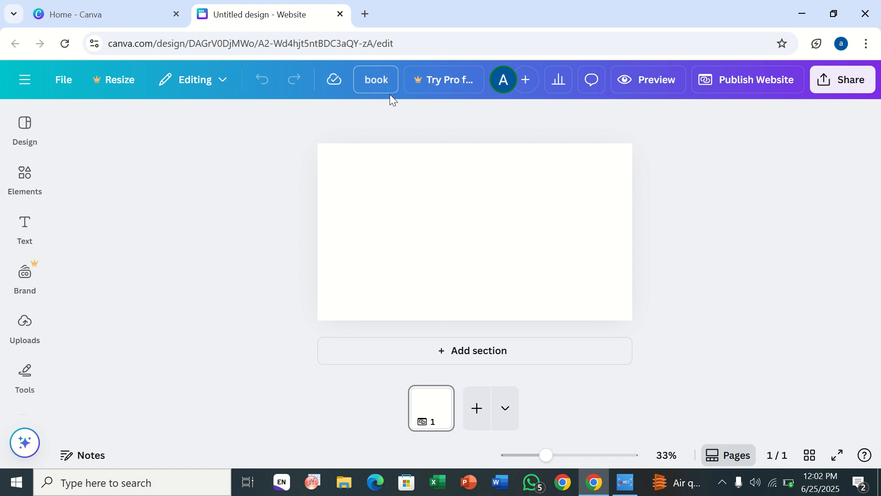
pyautogui.click(400, 129)
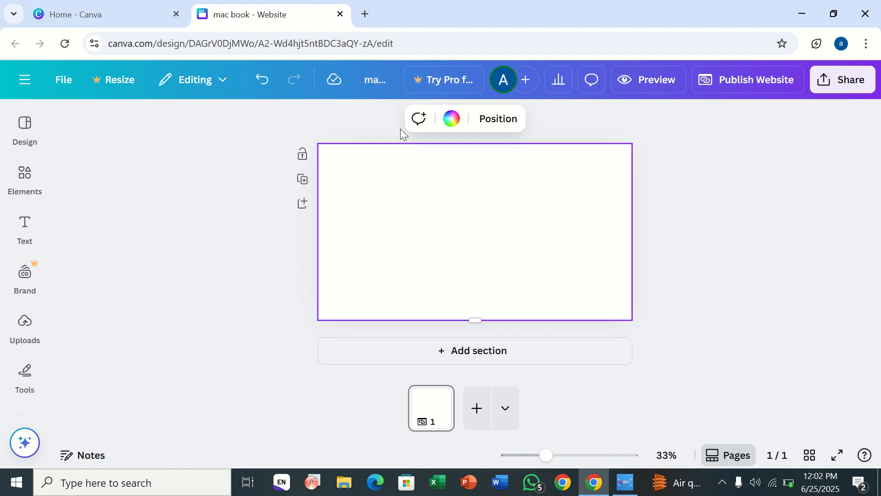
# Step: Search the website templates for "landing page"
pyautogui.click(25, 177)
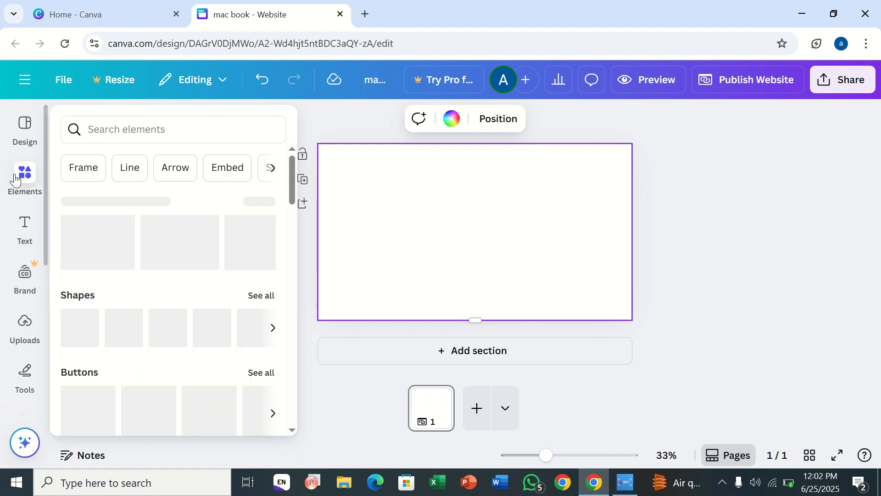
pyautogui.click(132, 125)
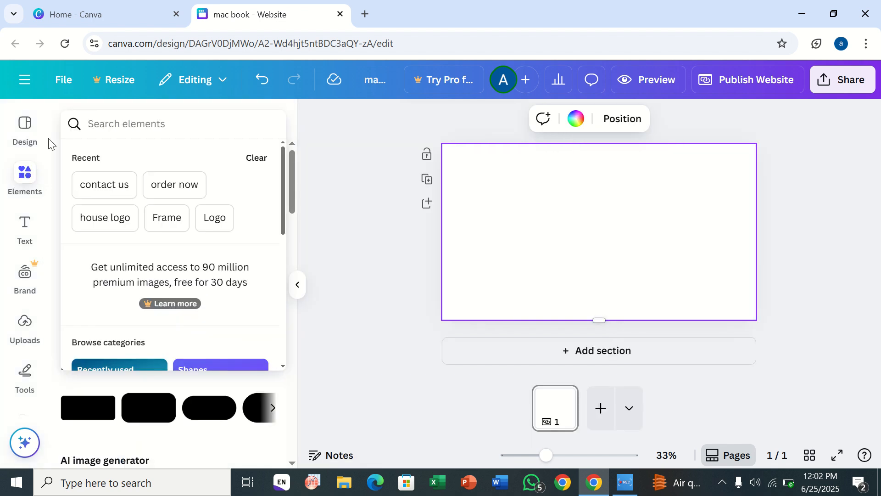
pyautogui.click(22, 145)
pyautogui.click(135, 122)
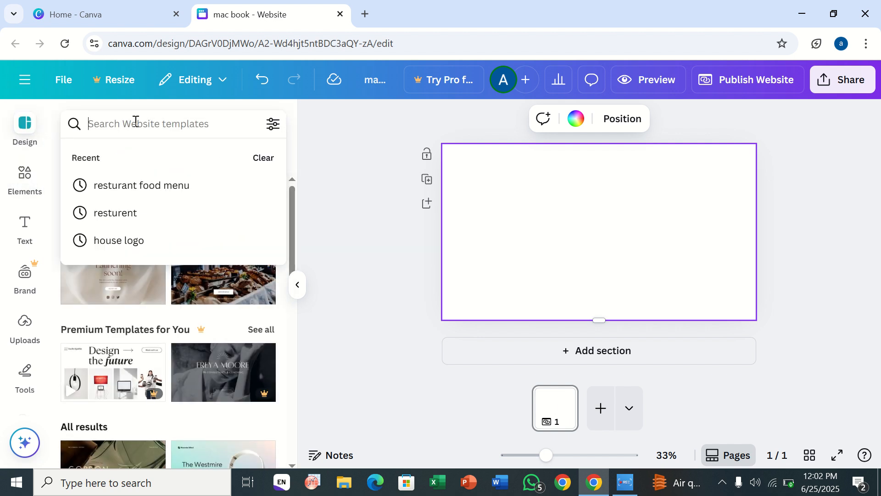
pyautogui.write('l')
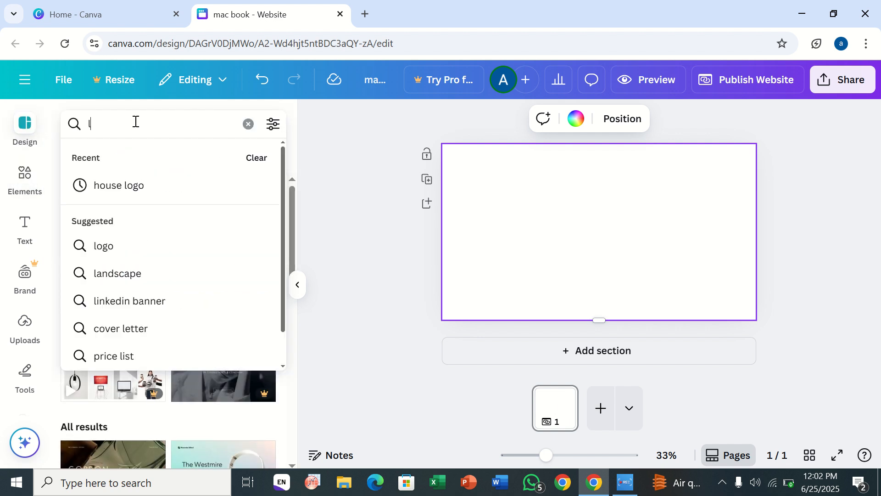
pyautogui.write('andin')
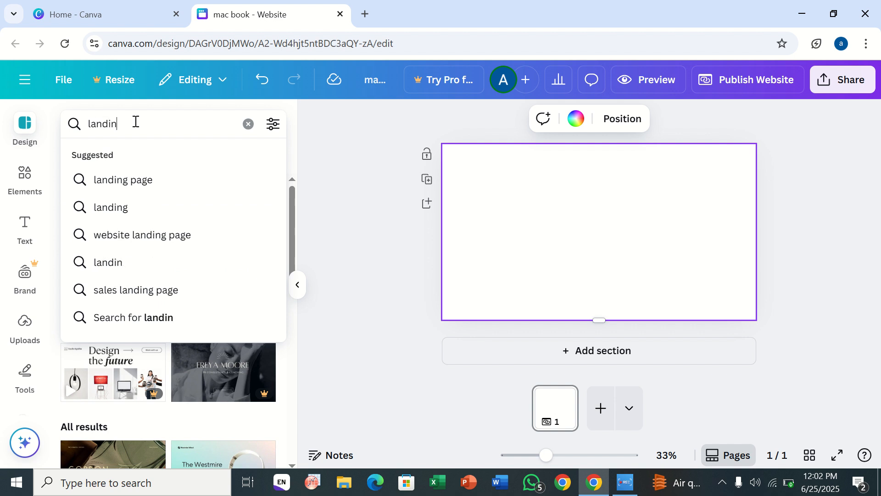
pyautogui.write('g page')
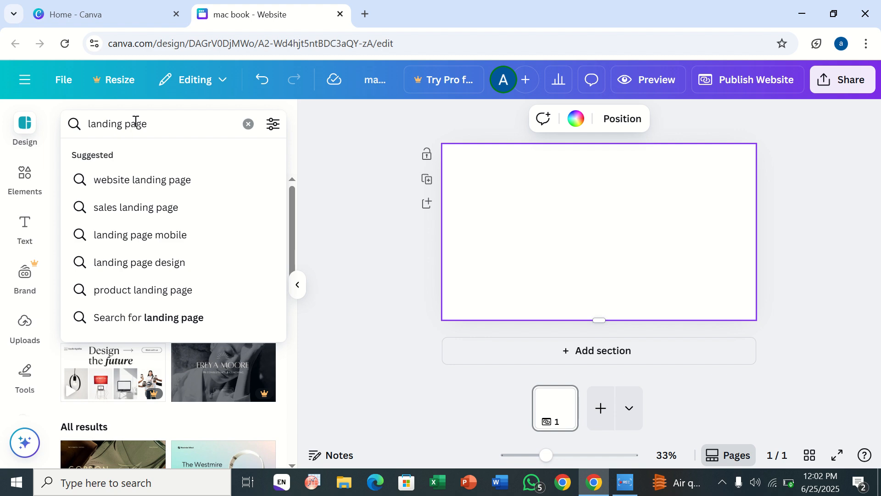
pyautogui.press('Return')
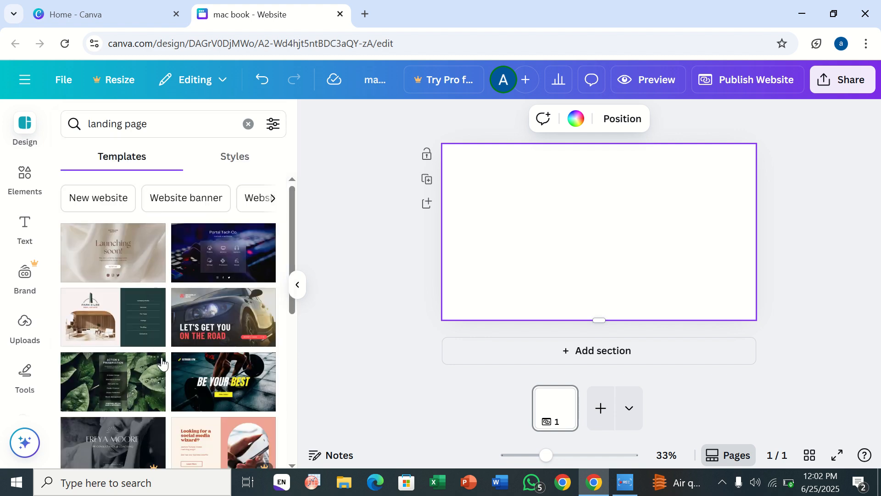
# Step: Browse the Styles tab, the Elements panel and the website template categories
pyautogui.scroll(-5, 162, 360)
pyautogui.scroll(5, 162, 359)
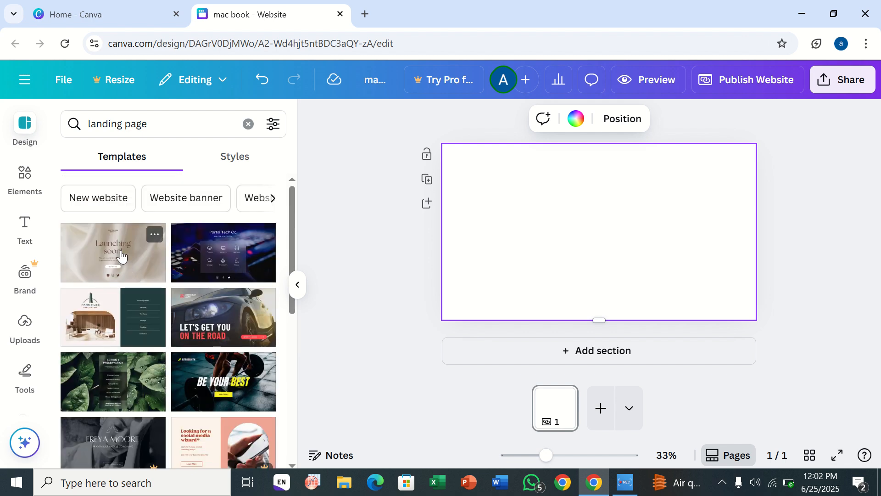
pyautogui.click(247, 124)
pyautogui.click(240, 160)
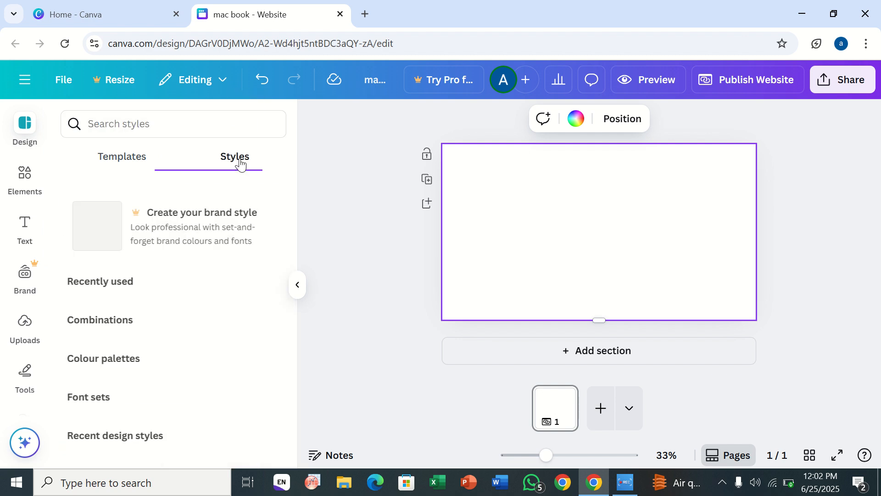
pyautogui.click(152, 160)
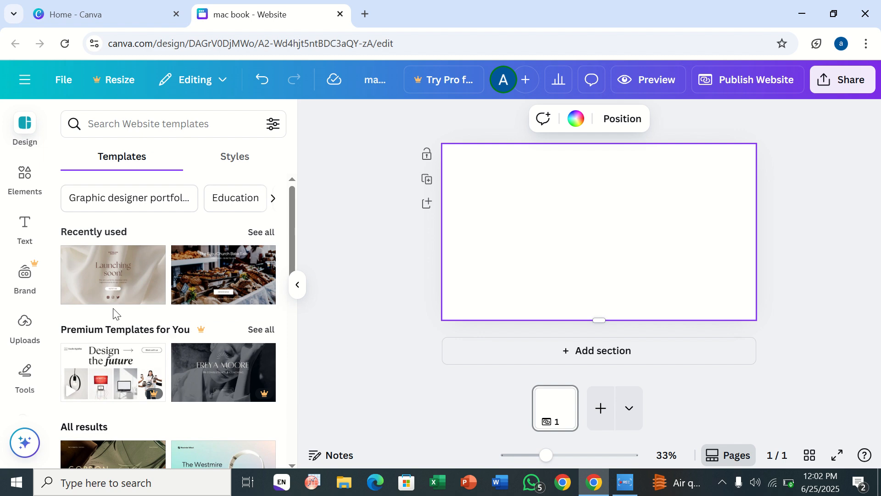
pyautogui.click(26, 180)
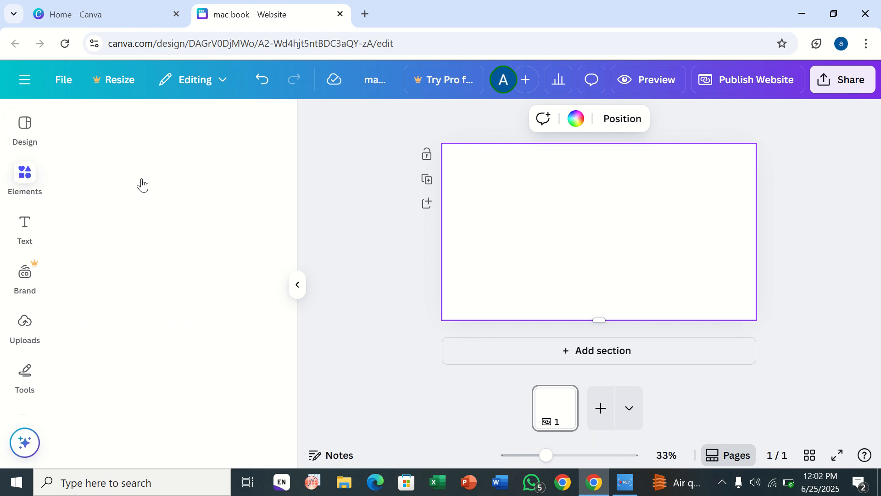
pyautogui.scroll(-3, 122, 243)
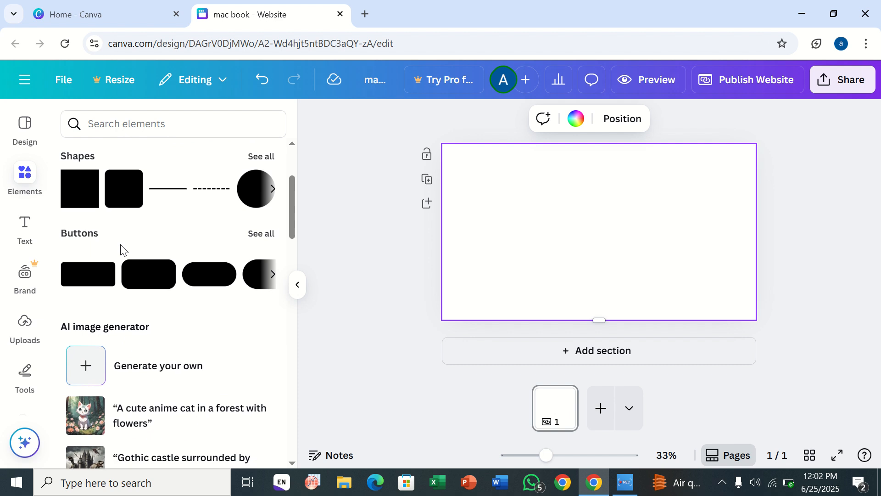
pyautogui.scroll(3, 120, 250)
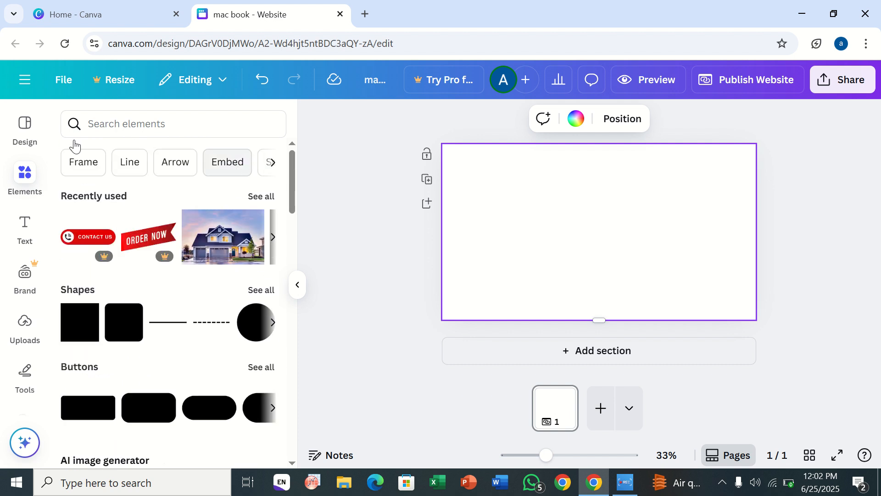
pyautogui.click(22, 131)
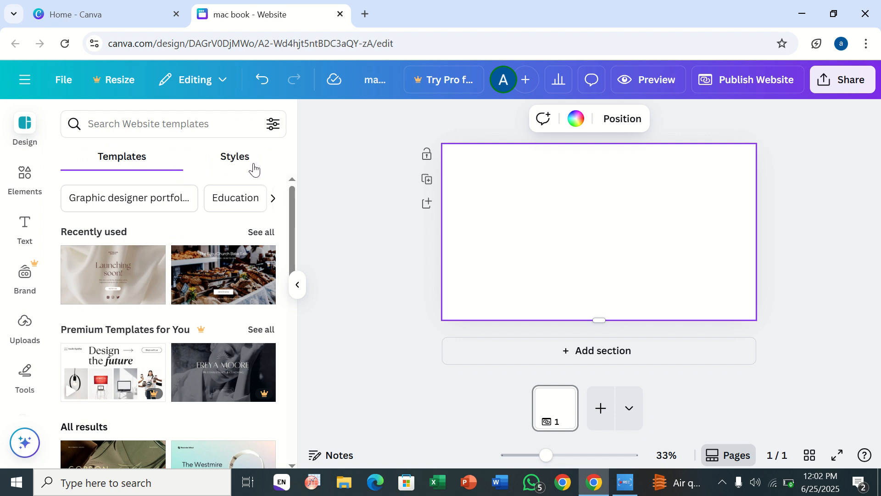
pyautogui.click(273, 198)
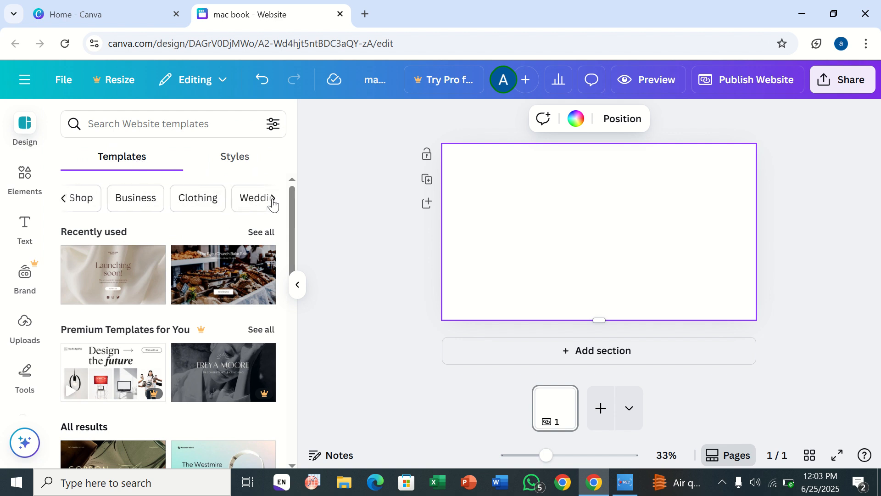
pyautogui.click(272, 199)
pyautogui.click(272, 199)
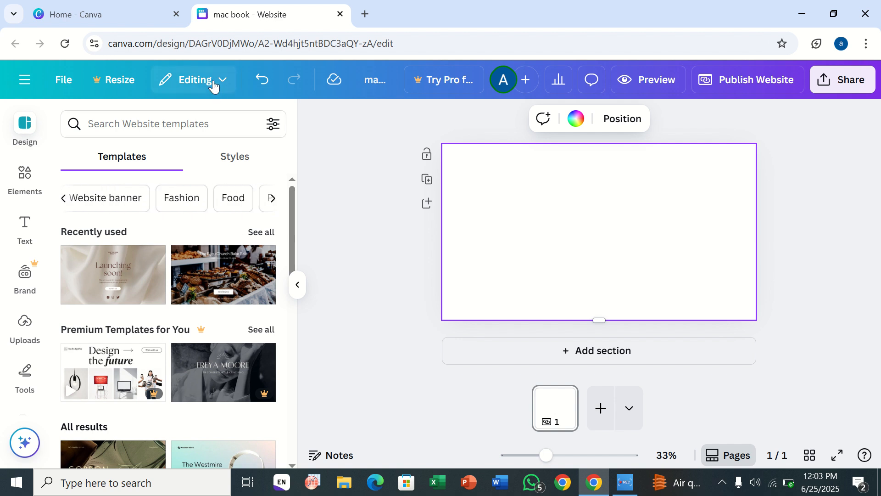
# Step: Rerun the landing page template search and apply the cream-and-brown "Launching soon" template
pyautogui.click(204, 114)
pyautogui.click(165, 198)
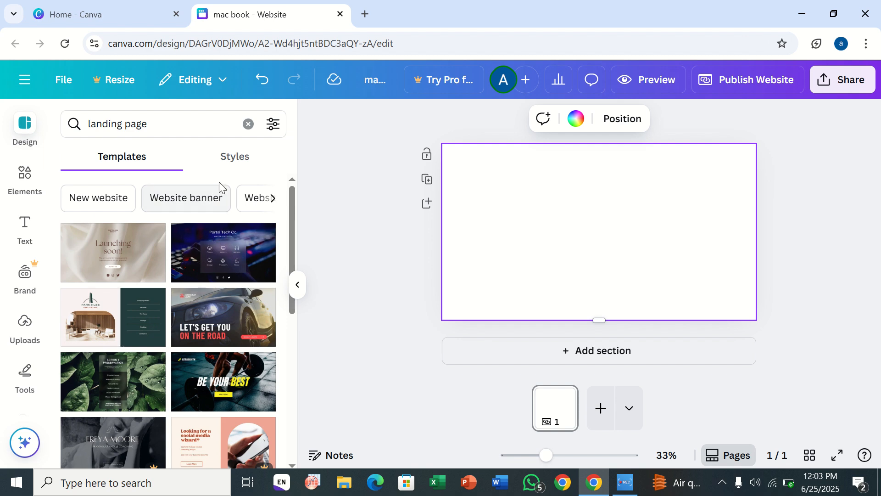
pyautogui.scroll(-5, 170, 321)
pyautogui.scroll(-2, 172, 325)
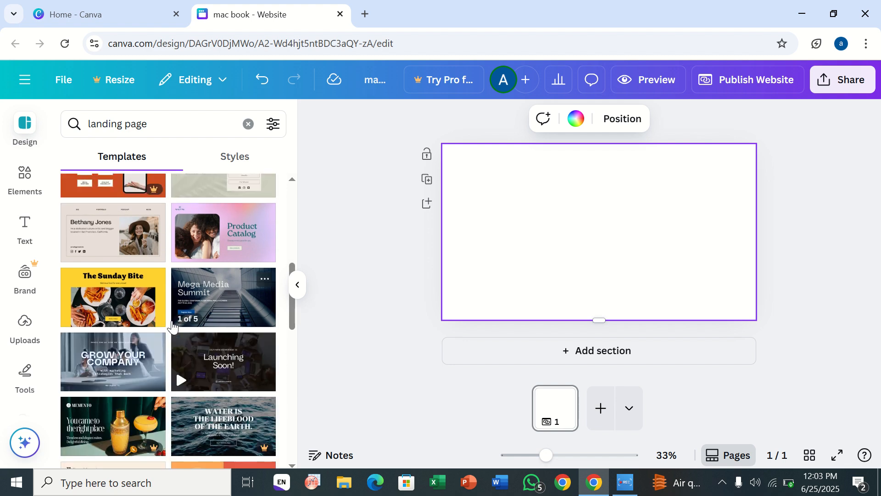
pyautogui.scroll(4, 200, 266)
pyautogui.scroll(3, 200, 260)
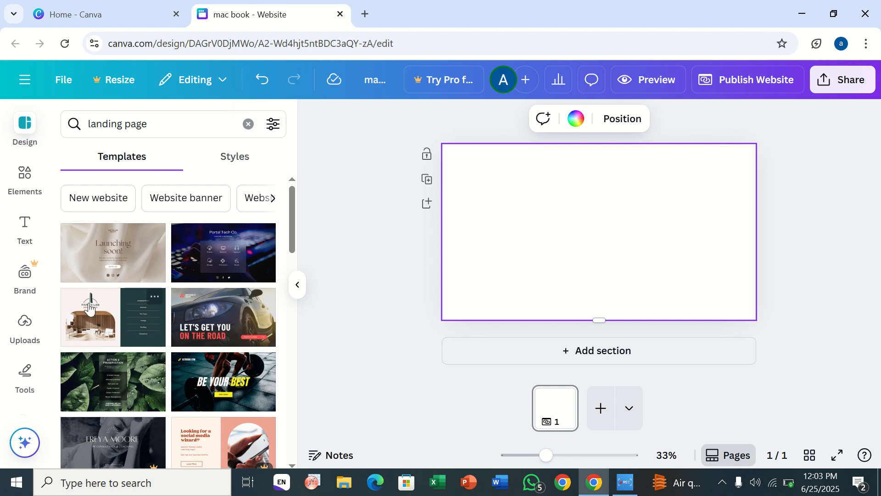
pyautogui.click(93, 269)
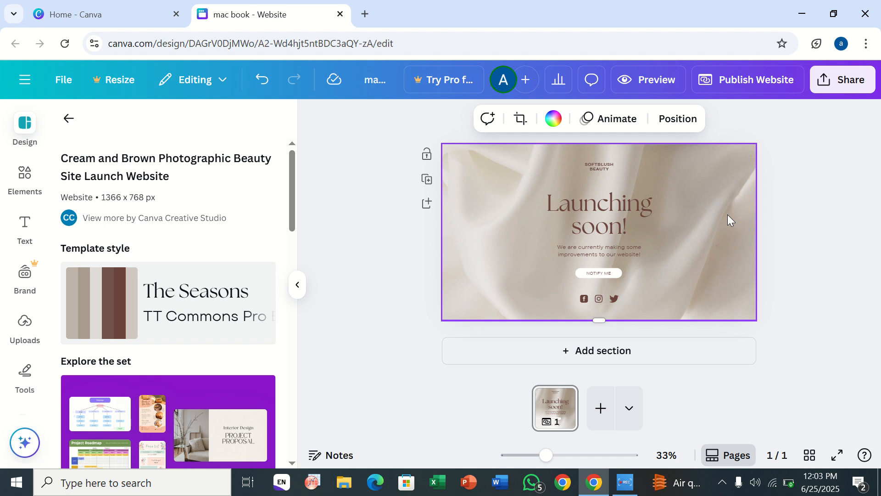
# Step: Replace the "Launching soon!" heading text with "mac book"
pyautogui.click(614, 194)
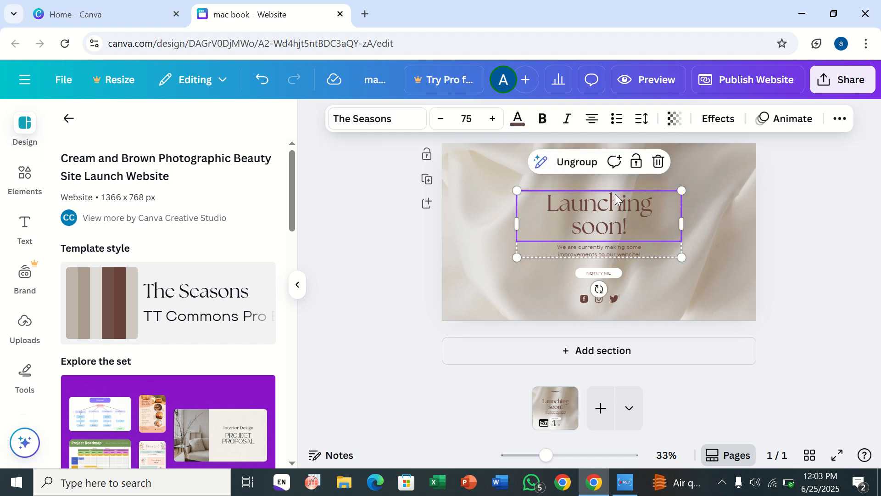
pyautogui.doubleClick(629, 226)
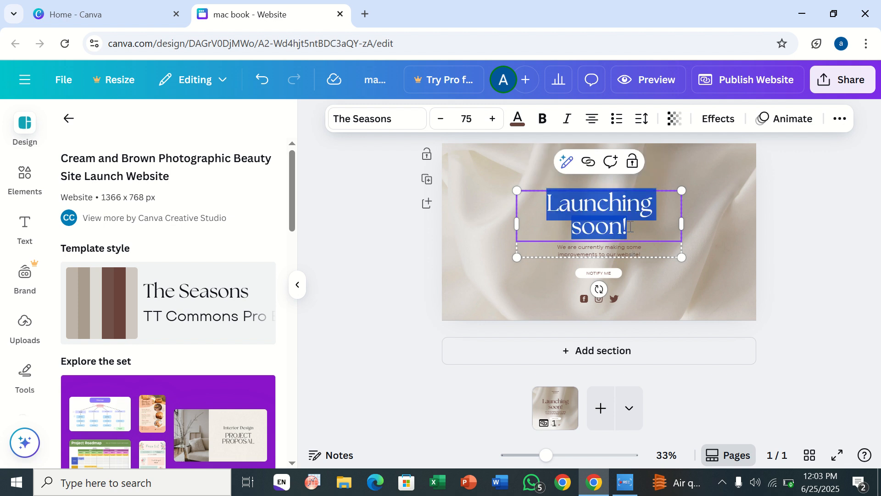
pyautogui.press('BackSpace')
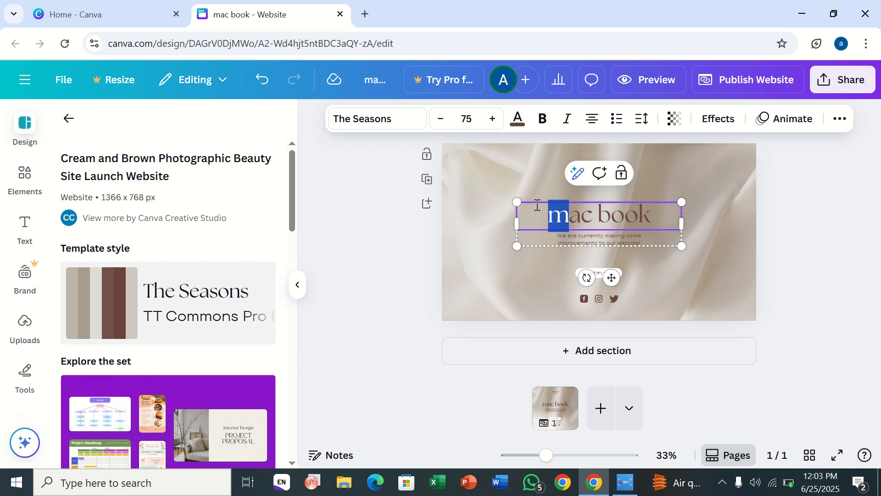
pyautogui.click(710, 220)
# Step: Move the heading and subtitle group to the upper-left corner of the section
pyautogui.moveTo(611, 220); pyautogui.dragTo(541, 175)
pyautogui.click(581, 167)
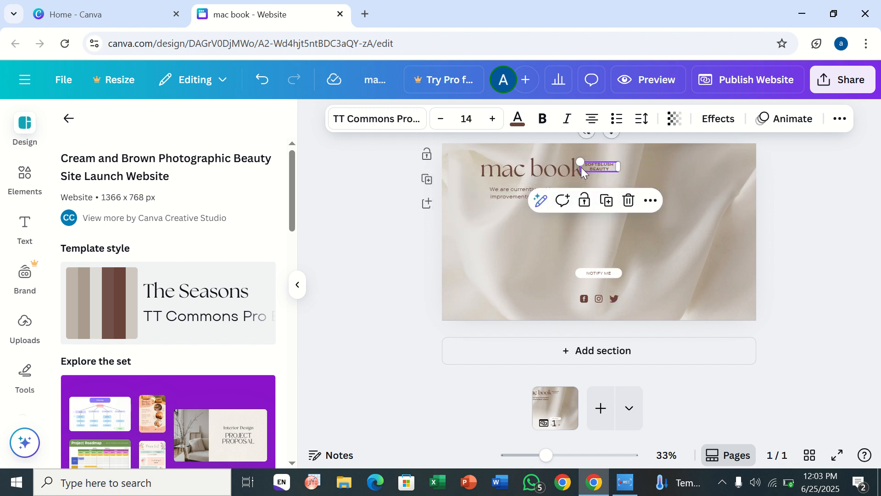
# Step: Delete the small brand-name text beside the heading and the Notify Me button below it
pyautogui.press('Delete')
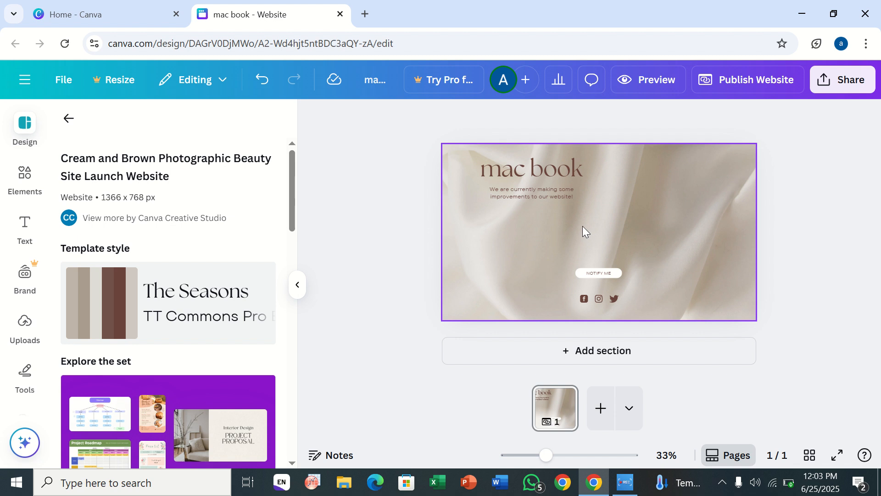
pyautogui.click(608, 279)
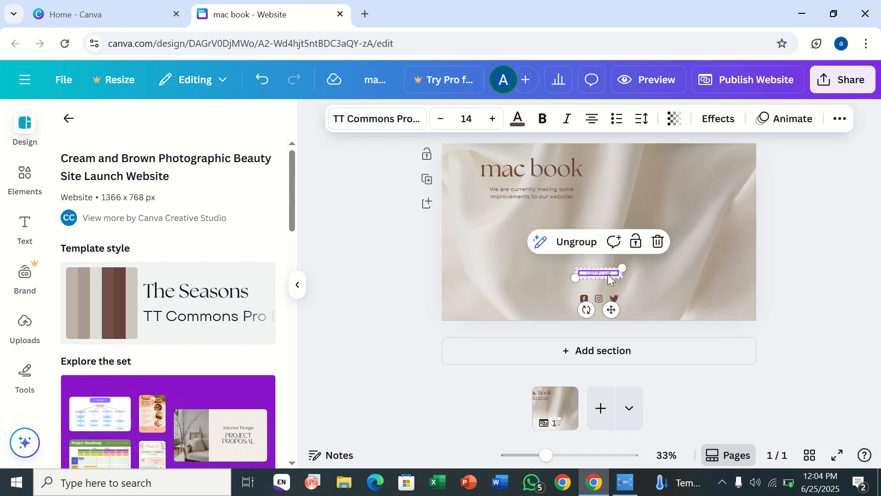
pyautogui.click(656, 247)
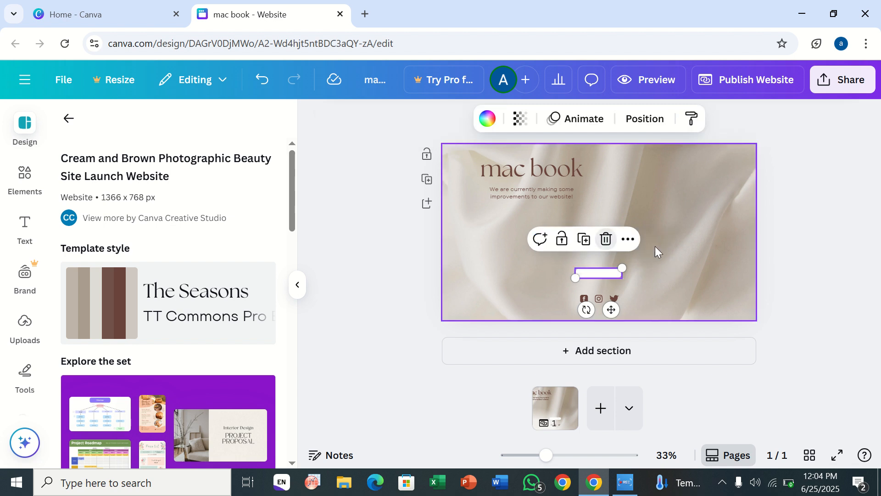
pyautogui.click(621, 239)
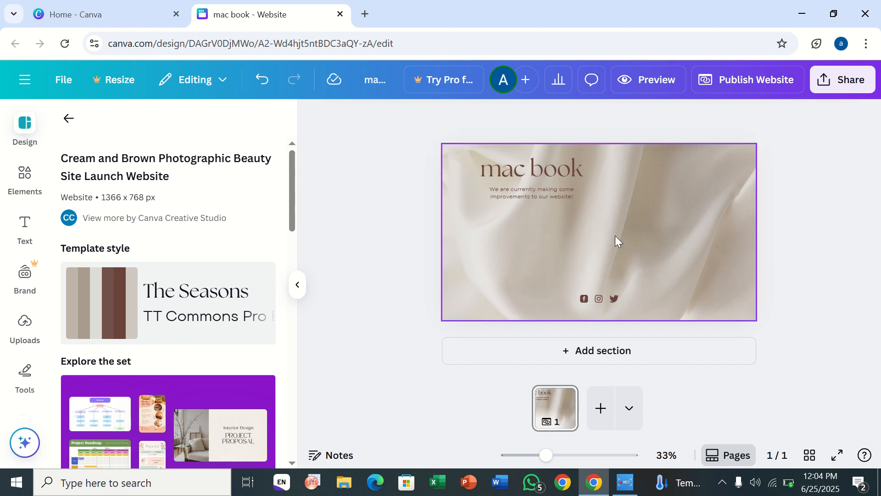
# Step: Search the elements library for "buy now button"
pyautogui.click(21, 188)
pyautogui.click(174, 135)
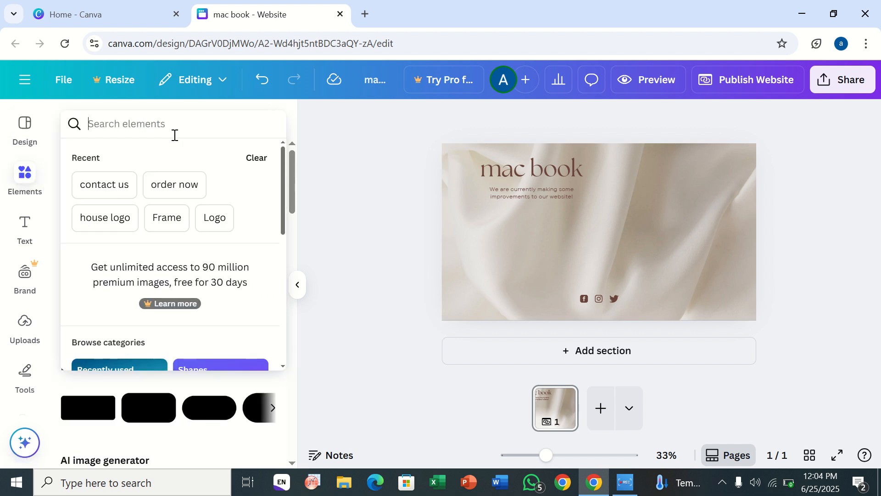
pyautogui.write('b')
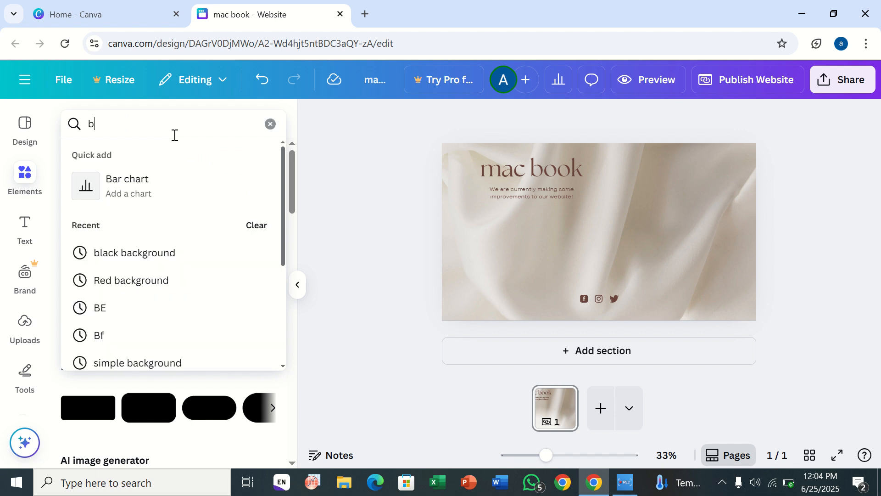
pyautogui.press('BackSpace')
pyautogui.write('buy')
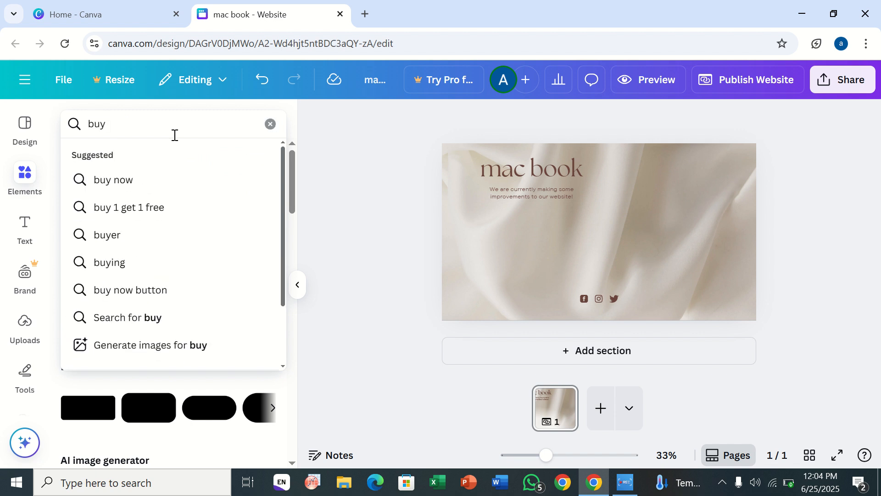
pyautogui.write(' now')
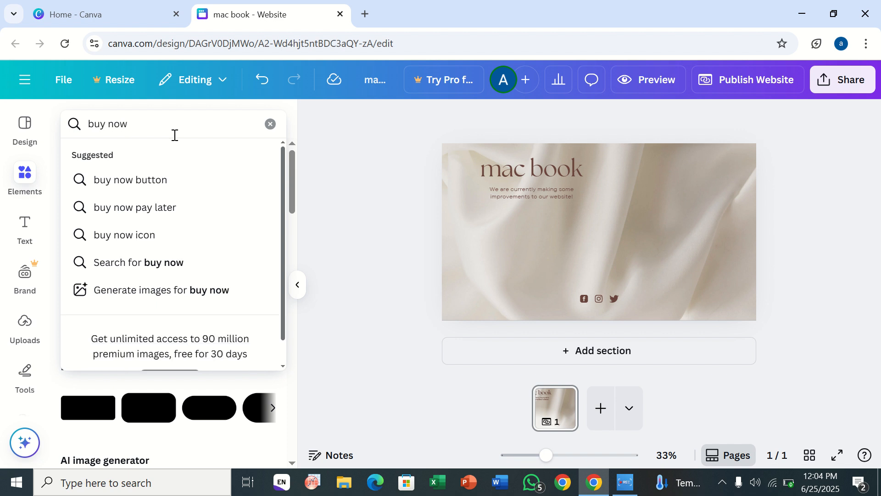
pyautogui.click(141, 180)
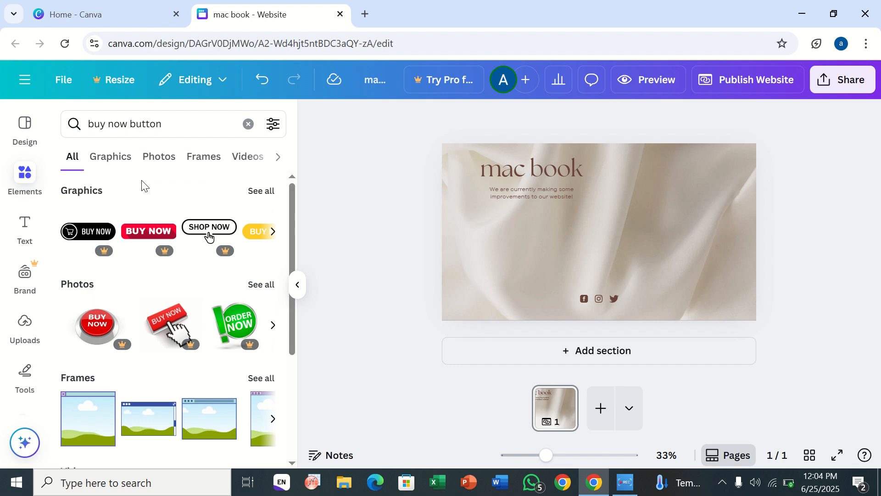
# Step: Add the purple "buy now" graphic to the page and shrink it to a small button in the lower-right area
pyautogui.moveTo(95, 254)
pyautogui.scroll(-3, 95, 254)
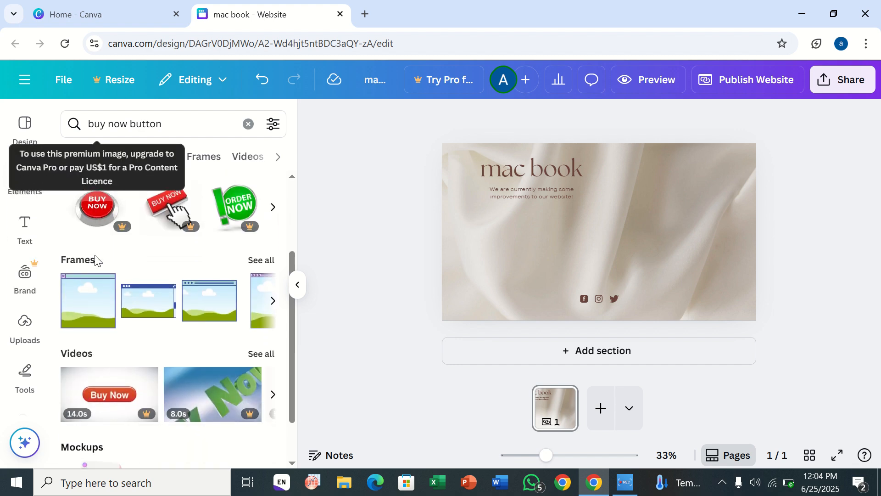
pyautogui.scroll(3, 95, 254)
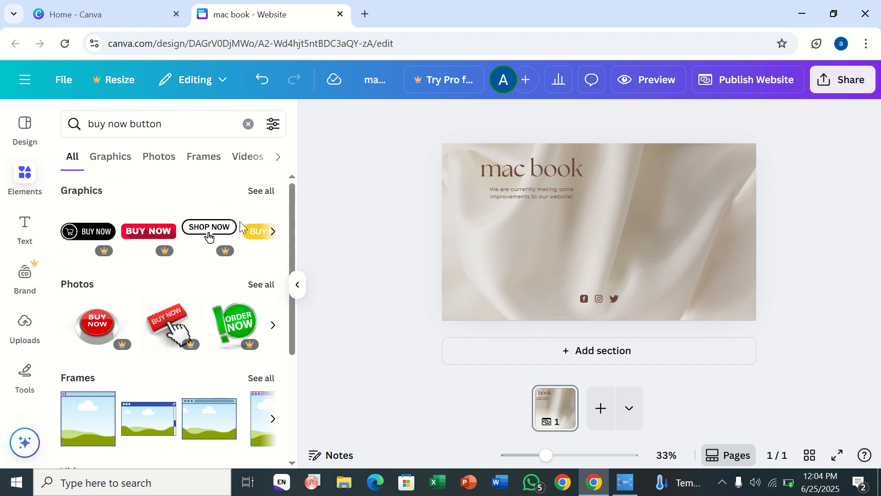
pyautogui.hscroll(2, 240, 227)
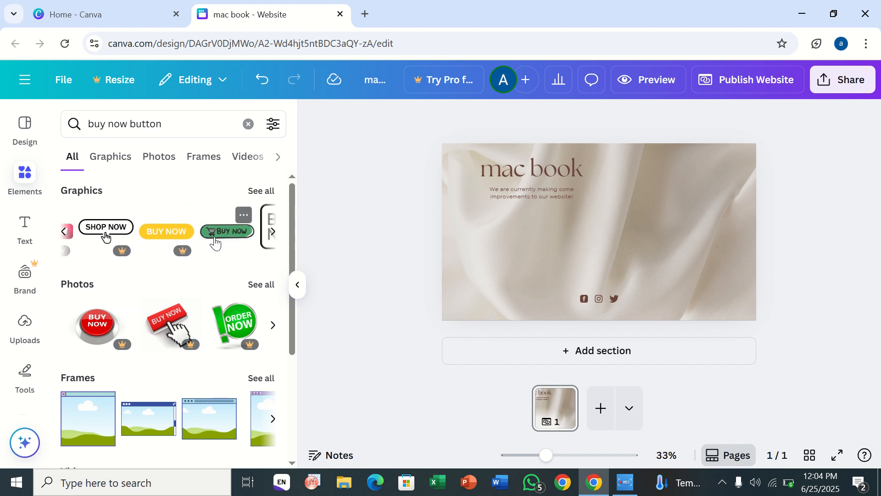
pyautogui.hscroll(2, 244, 233)
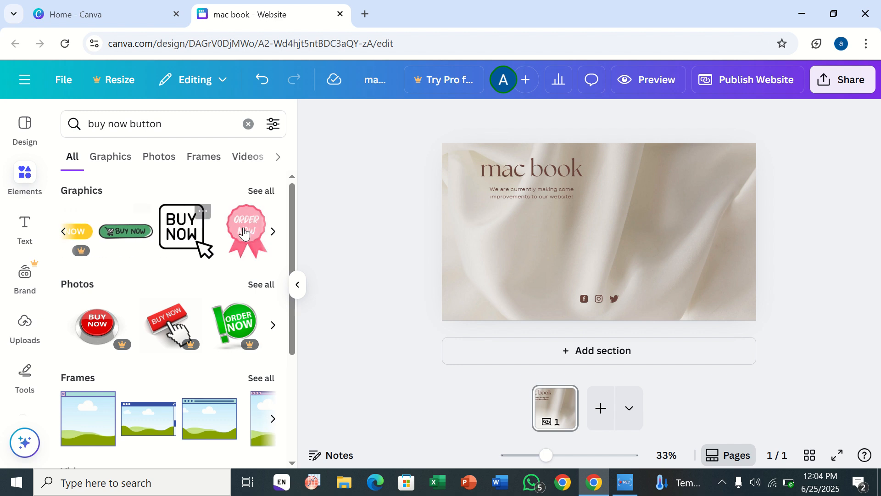
pyautogui.hscroll(2, 243, 233)
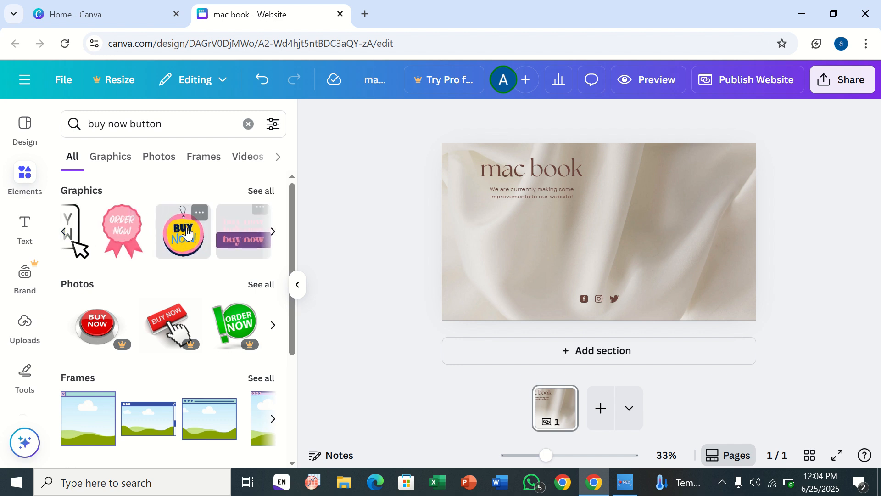
pyautogui.click(229, 236)
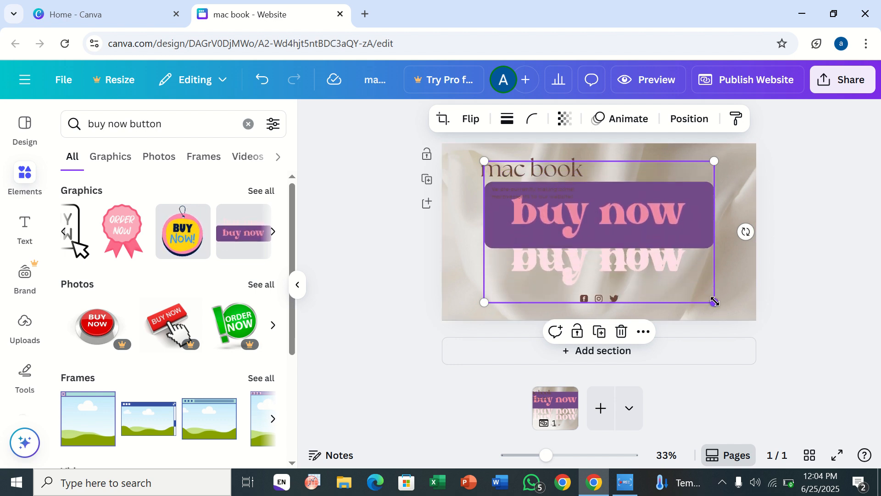
pyautogui.moveTo(714, 301); pyautogui.dragTo(724, 271)
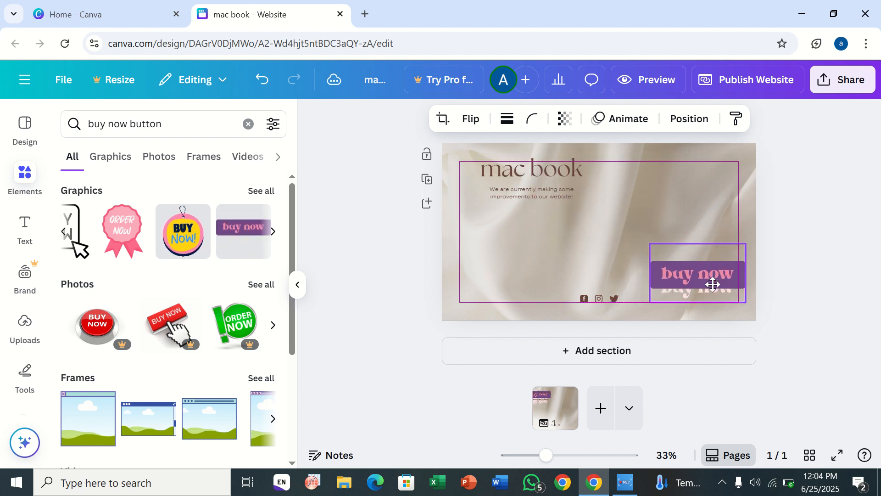
# Step: Replace the heading text "mac book" with "fabric"
pyautogui.click(563, 168)
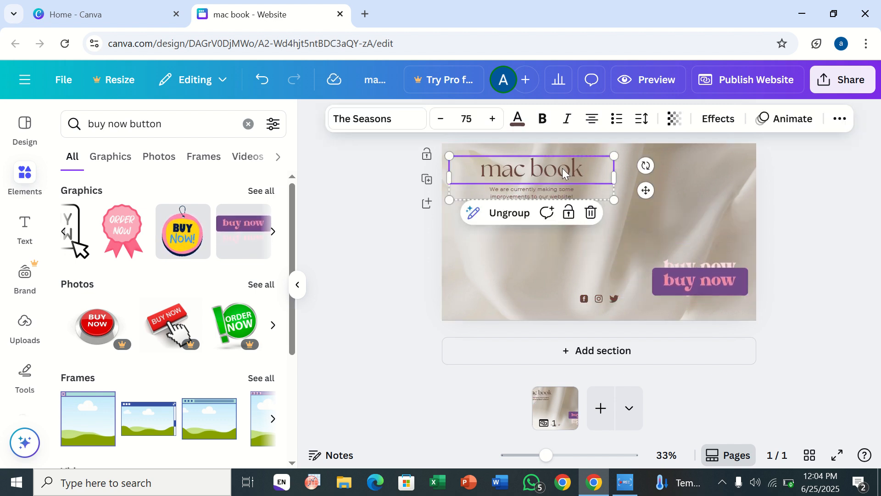
pyautogui.click(574, 164)
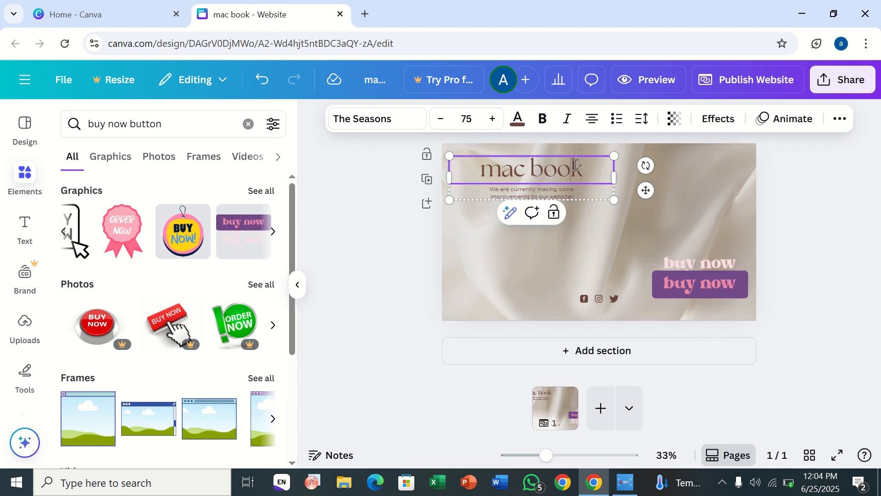
pyautogui.press('BackSpace')
pyautogui.press('BackSpace')
pyautogui.press('BackSpace')
pyautogui.press('BackSpace')
pyautogui.press('BackSpace')
pyautogui.press('BackSpace')
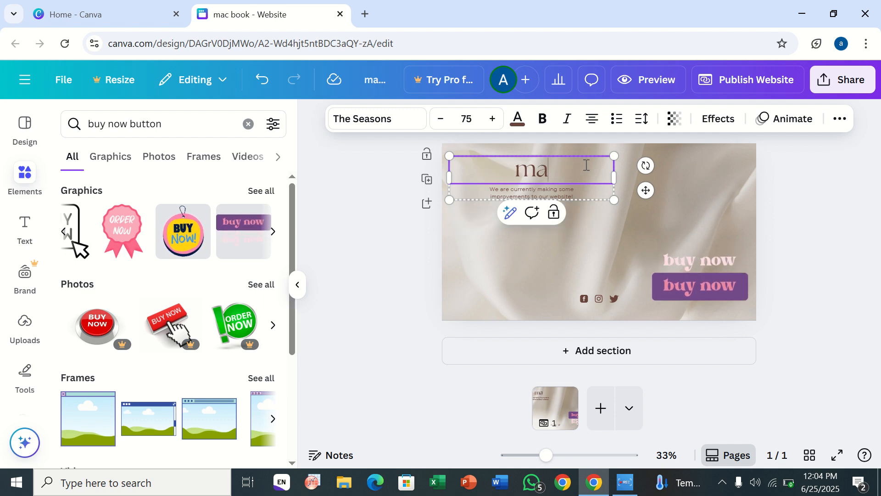
pyautogui.press('BackSpace')
pyautogui.press('BackSpace')
pyautogui.write('f')
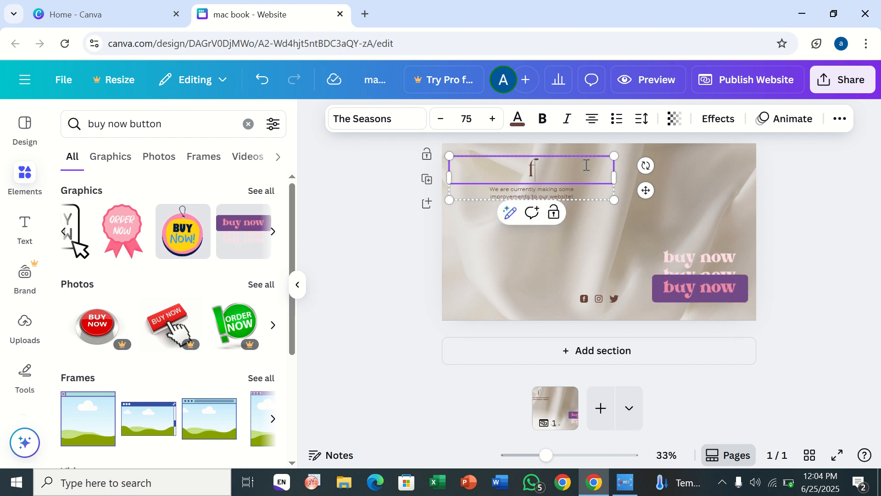
pyautogui.write('abric')
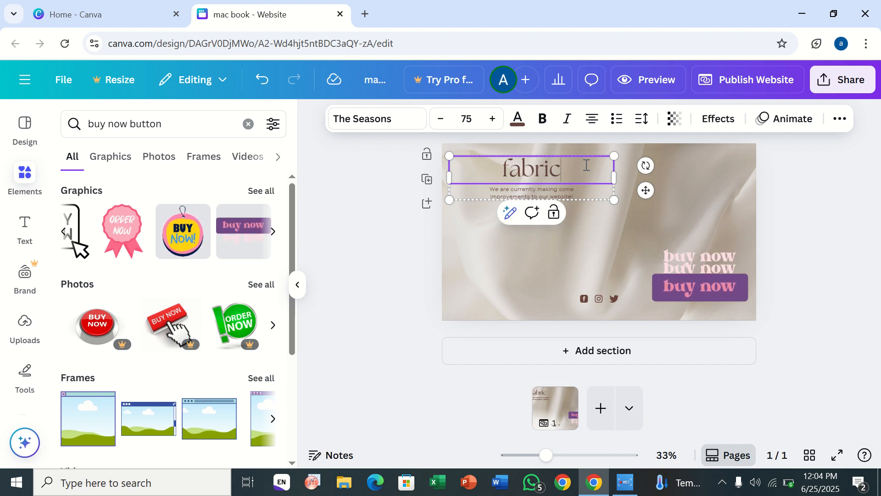
pyautogui.click(668, 183)
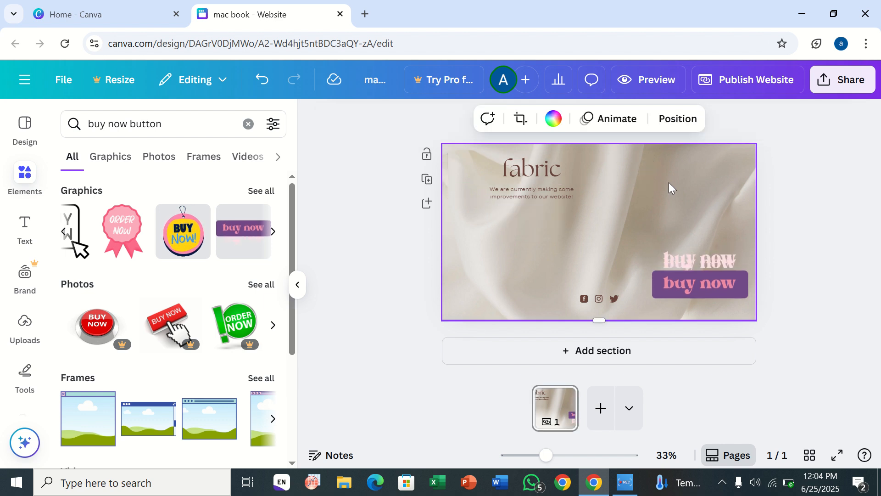
# Step: Move the heading group further into the top-left corner and place the buy now button centred above the social icons
pyautogui.click(523, 174)
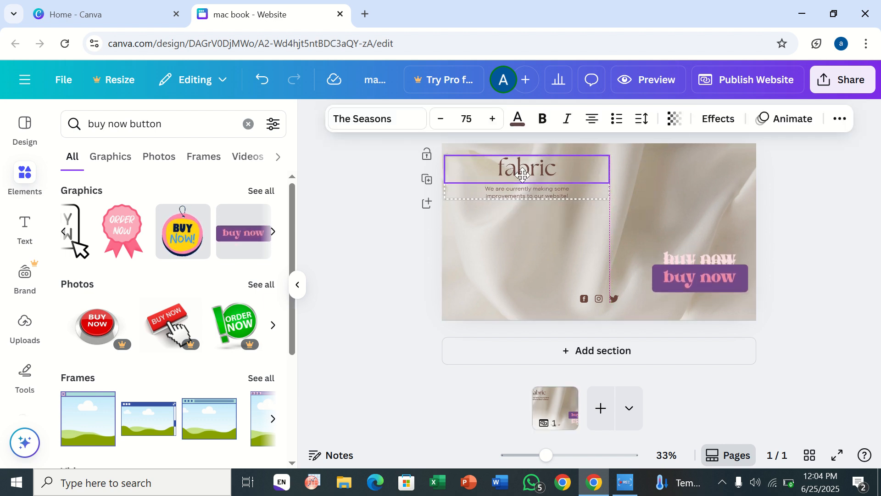
pyautogui.moveTo(522, 174); pyautogui.dragTo(489, 164)
pyautogui.click(705, 257)
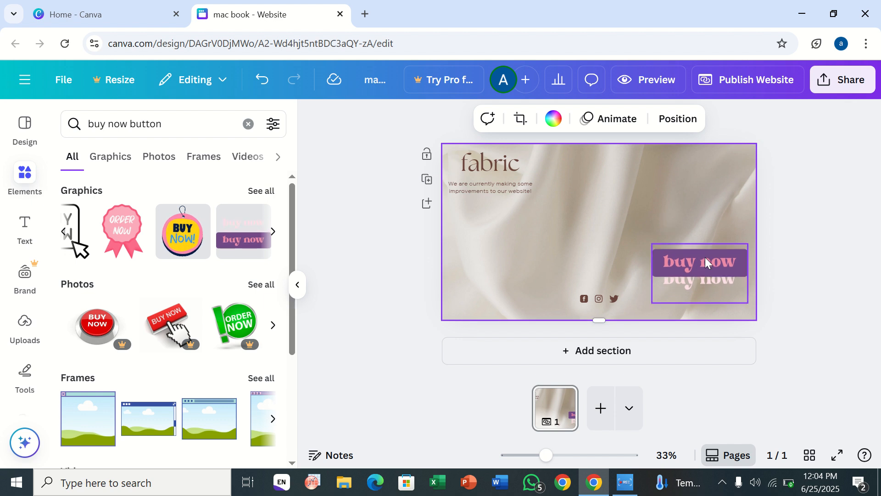
pyautogui.click(708, 262)
pyautogui.moveTo(709, 261); pyautogui.dragTo(609, 251)
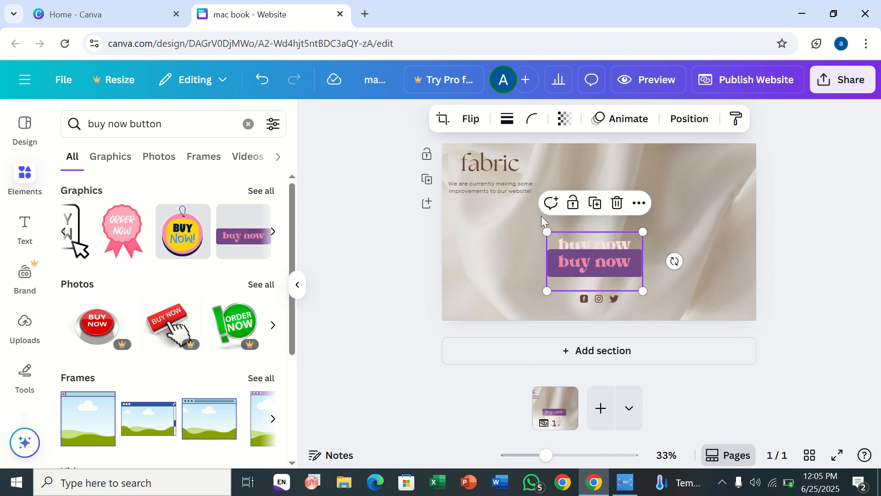
# Step: Rename the design as fabric
pyautogui.click(374, 78)
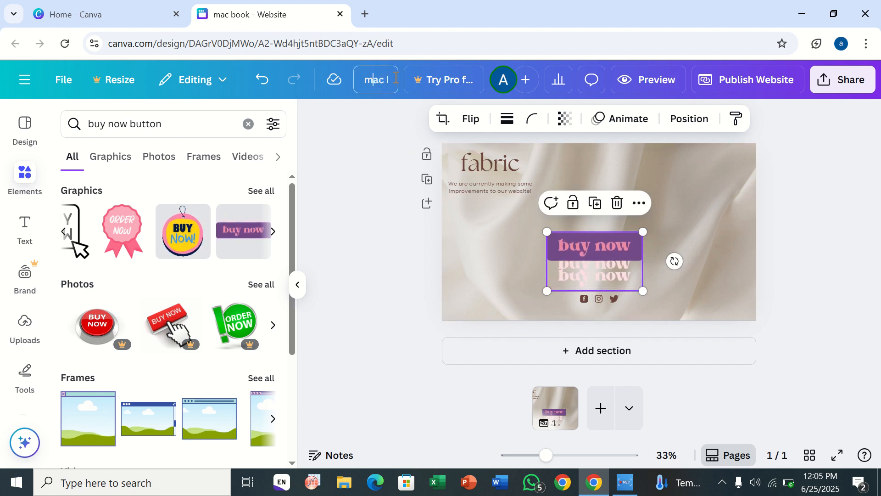
pyautogui.rightClick(395, 77)
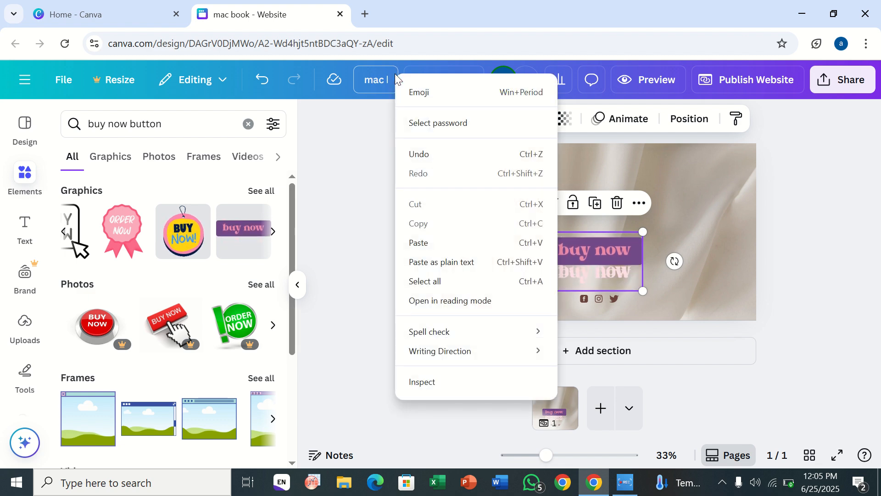
pyautogui.click(382, 79)
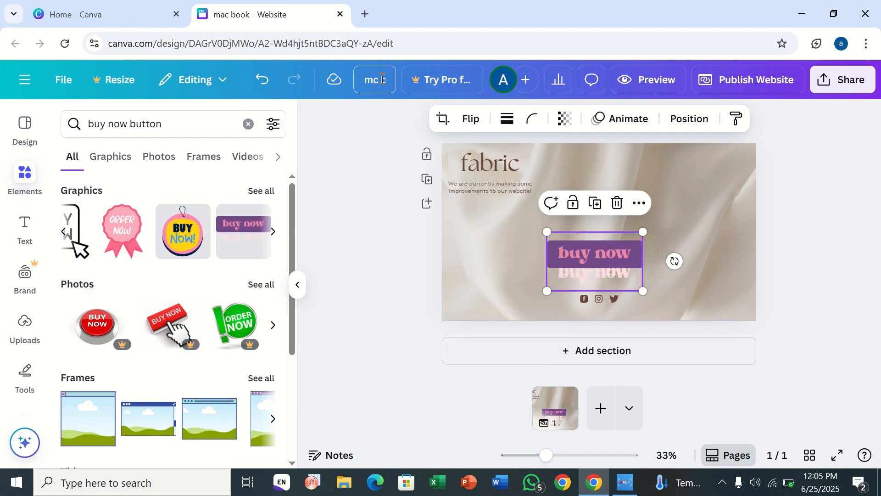
pyautogui.press('BackSpace')
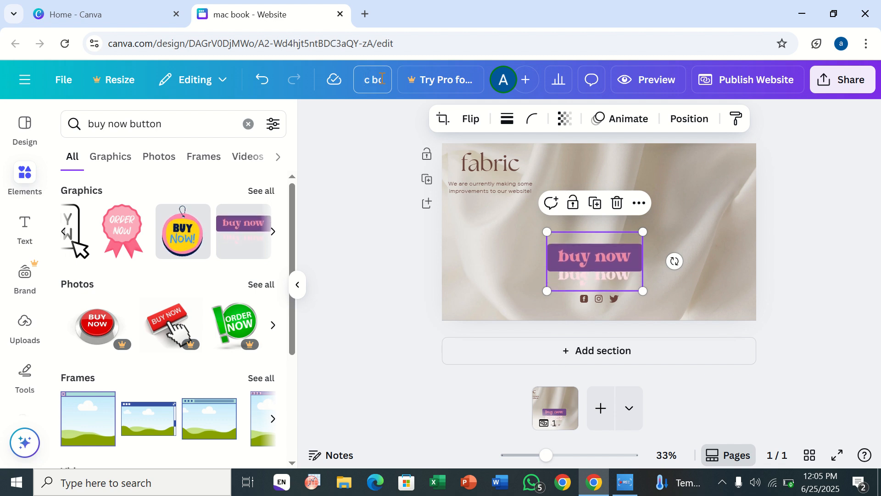
pyautogui.press('BackSpace')
pyautogui.press('BackSpace')
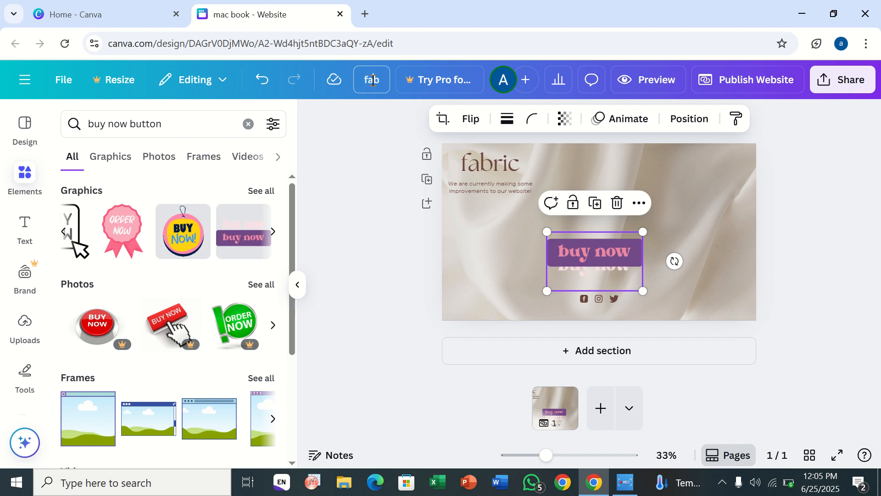
pyautogui.click(405, 197)
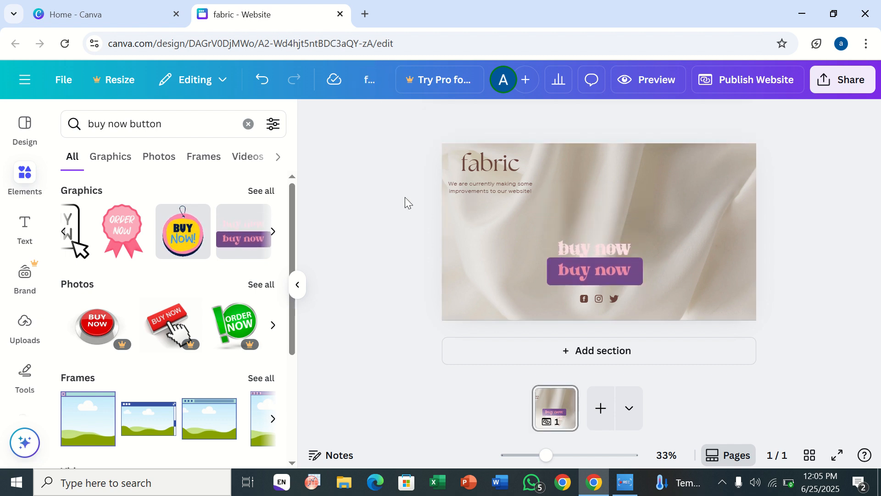
# Step: Try filling the section background with a taupe photo colour, then undo the fill
pyautogui.click(475, 216)
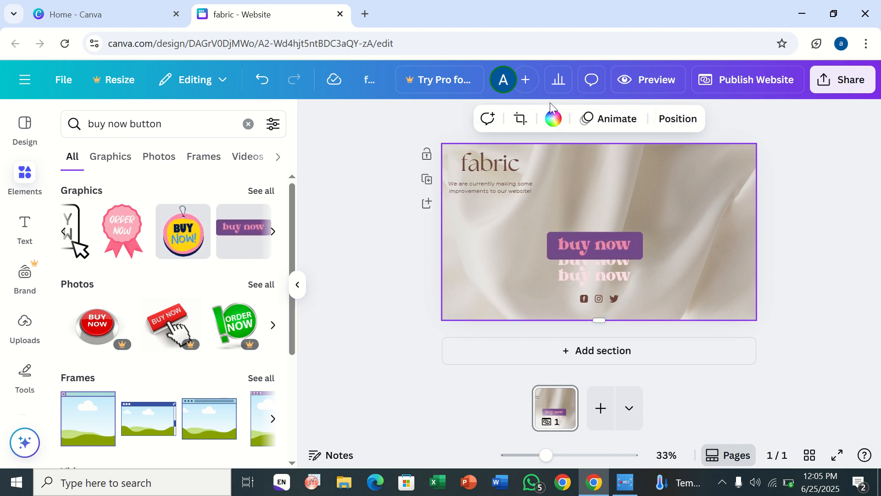
pyautogui.click(553, 118)
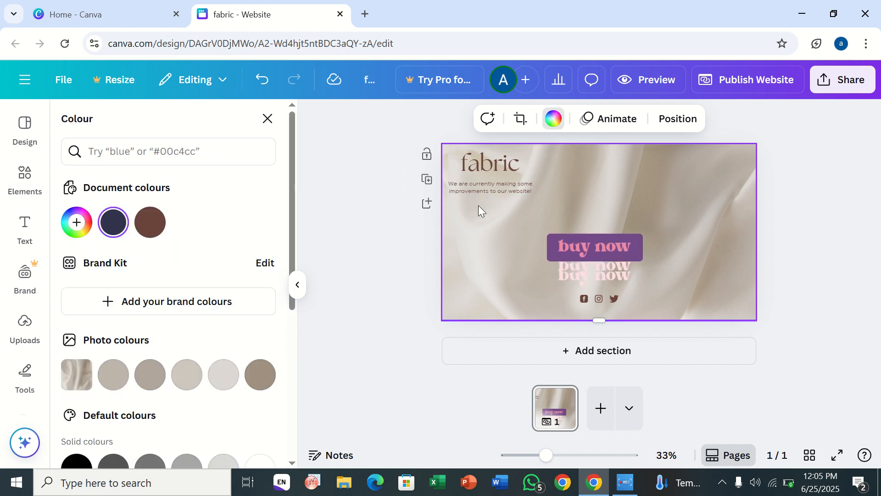
pyautogui.click(150, 374)
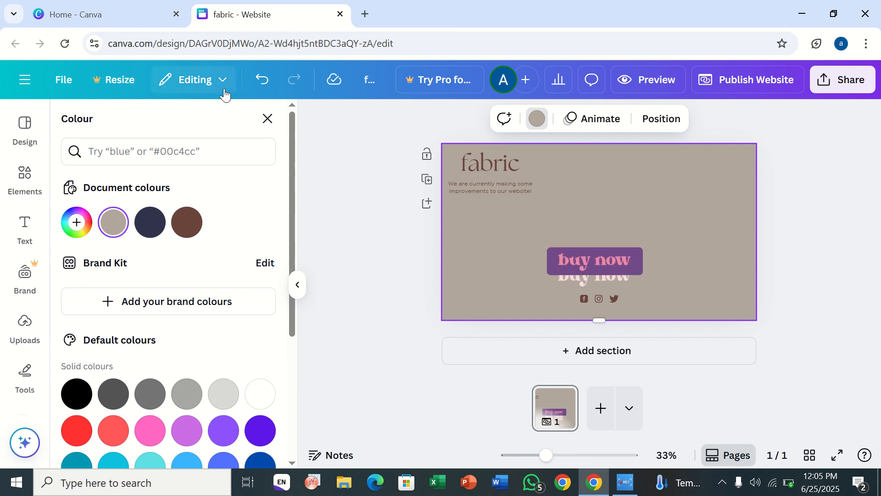
pyautogui.click(259, 82)
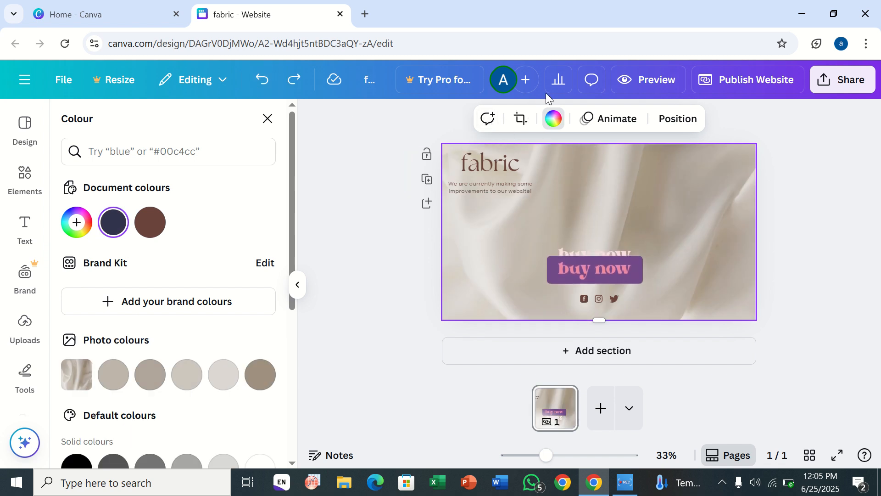
pyautogui.click(606, 122)
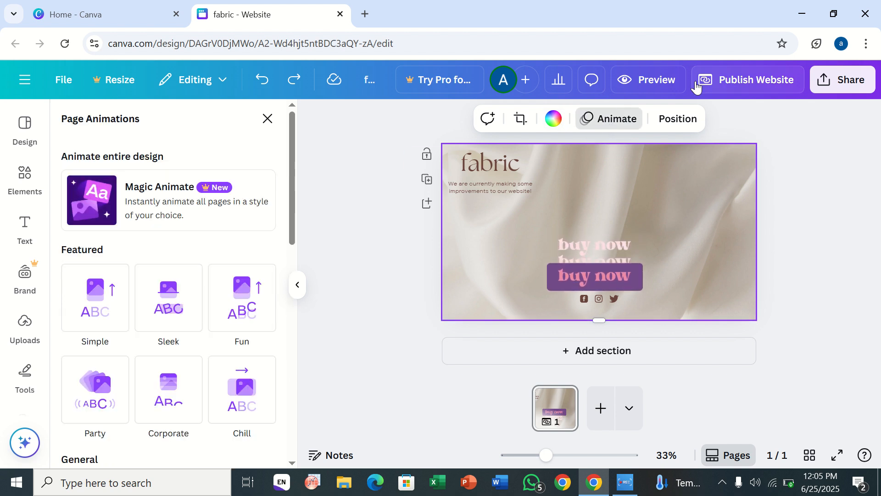
pyautogui.click(337, 222)
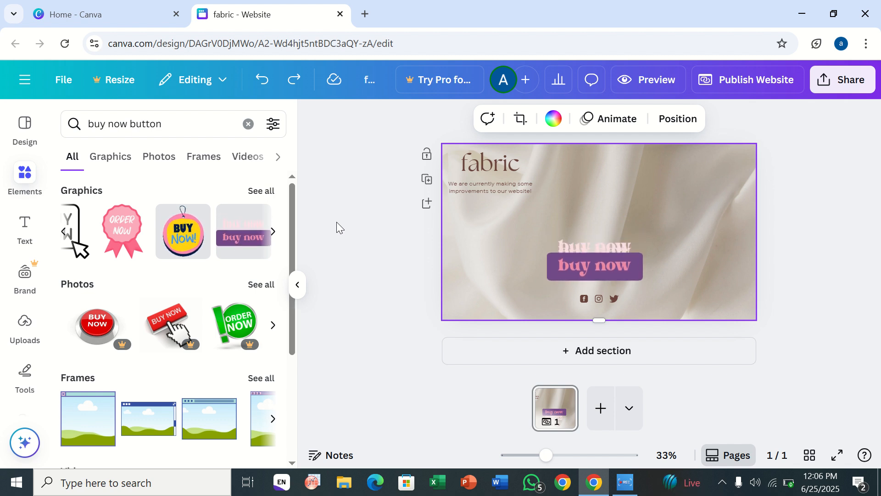
pyautogui.scroll(-2, 18, 317)
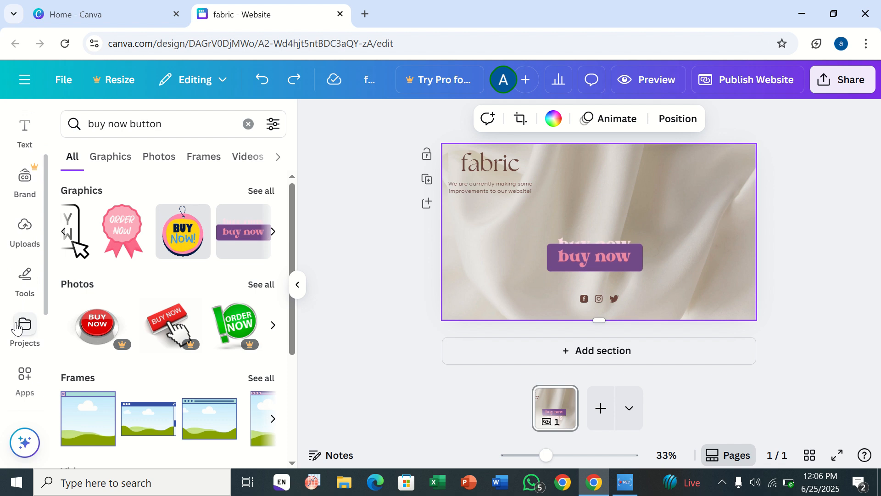
pyautogui.scroll(-2, 18, 321)
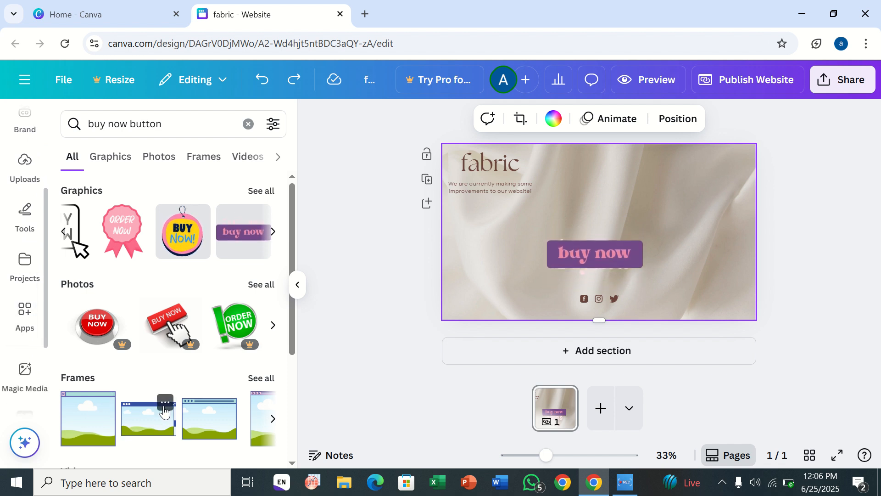
pyautogui.click(77, 428)
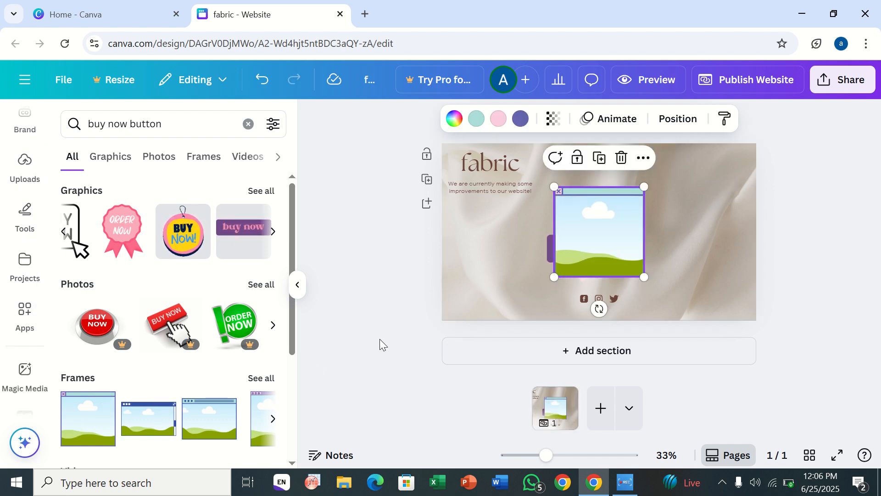
pyautogui.moveTo(584, 227); pyautogui.dragTo(682, 195)
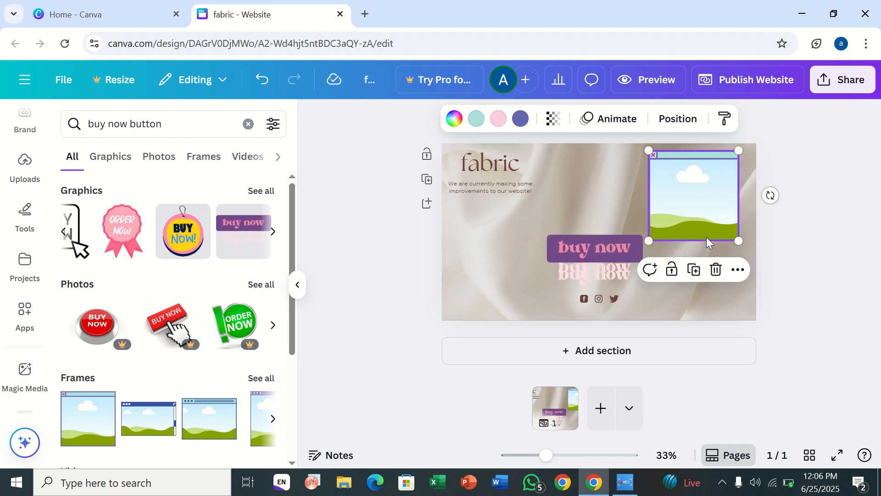
pyautogui.press('Delete')
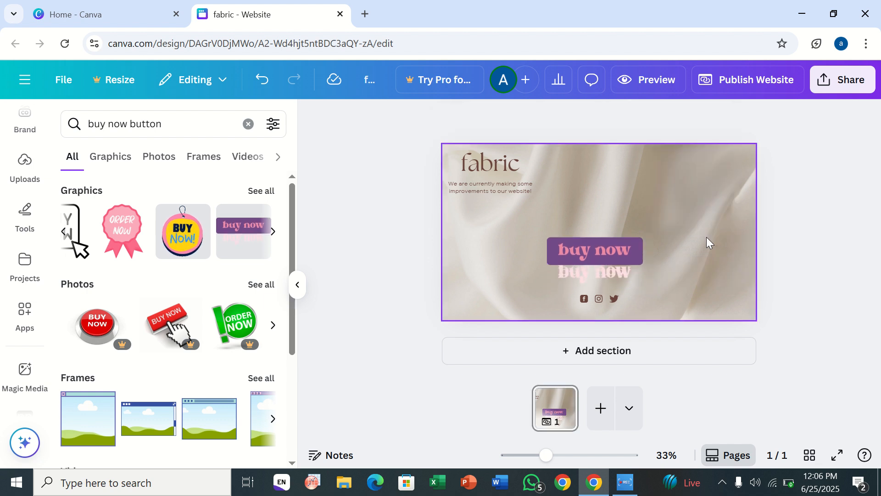
# Step: Generate AI images with Magic Media from the prompt "butterflies"
pyautogui.click(26, 390)
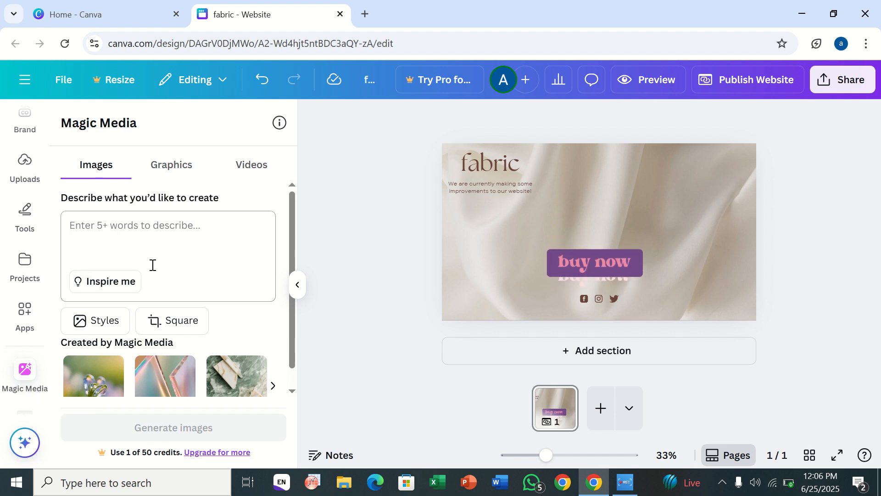
pyautogui.click(153, 265)
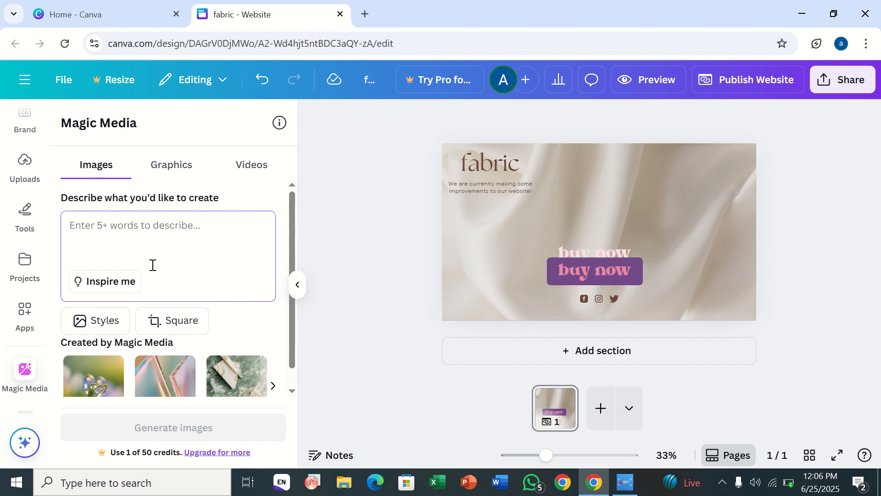
pyautogui.write('butt')
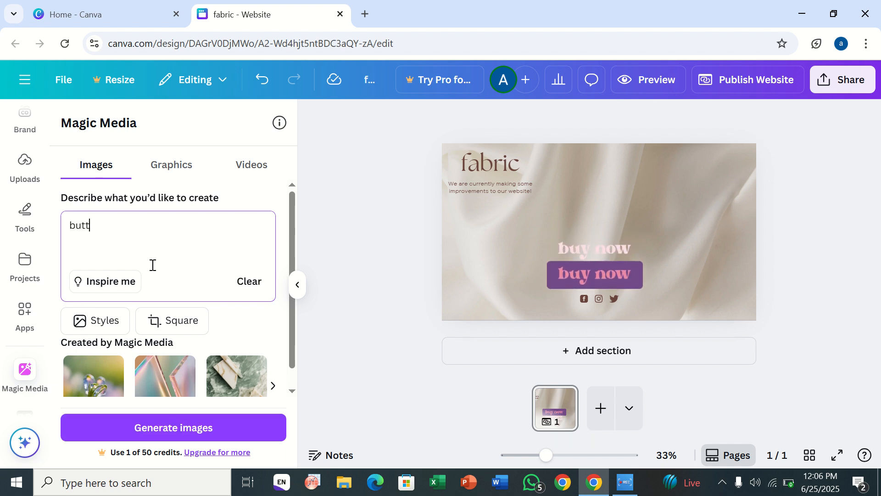
pyautogui.write('wer')
pyautogui.press('BackSpace')
pyautogui.press('BackSpace')
pyautogui.press('BackSpace')
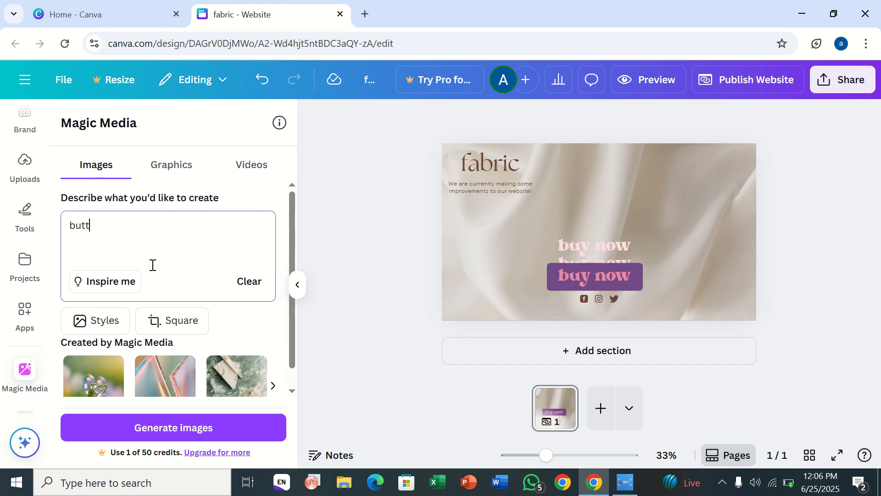
pyautogui.write('erfl')
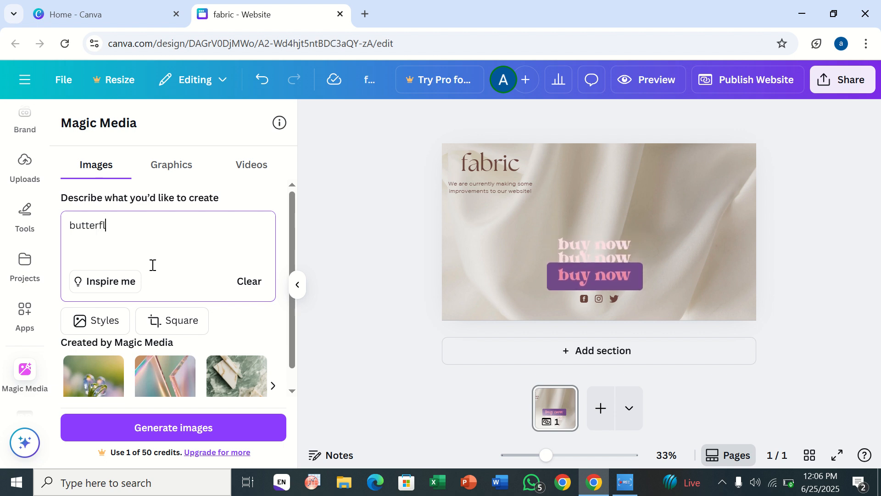
pyautogui.write('ies')
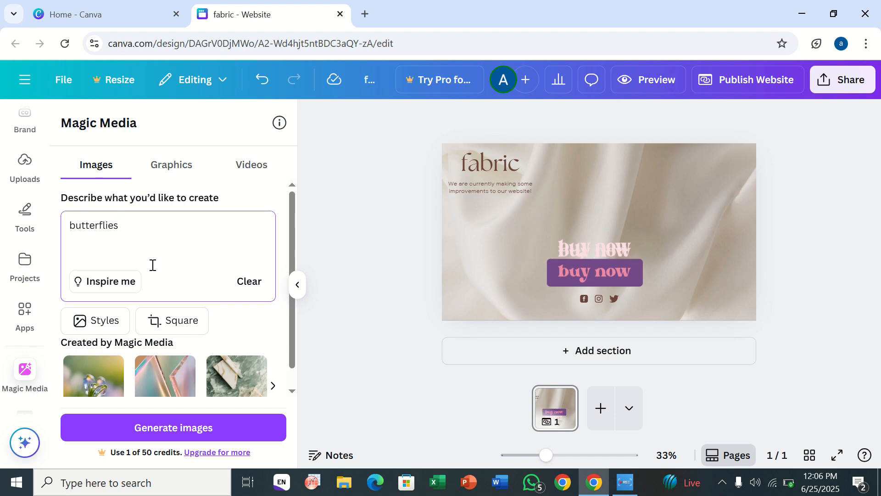
pyautogui.press('Return')
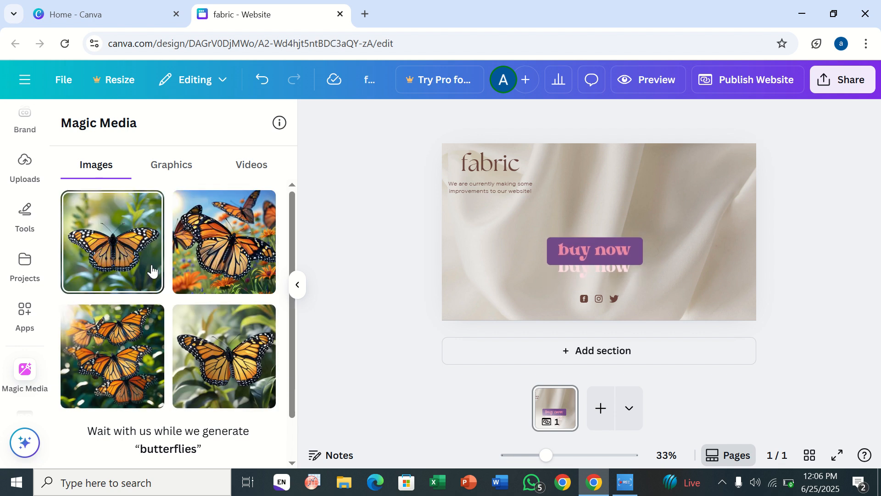
# Step: Insert the first generated butterfly image into the section's upper right and set its transparency to 32
pyautogui.click(152, 271)
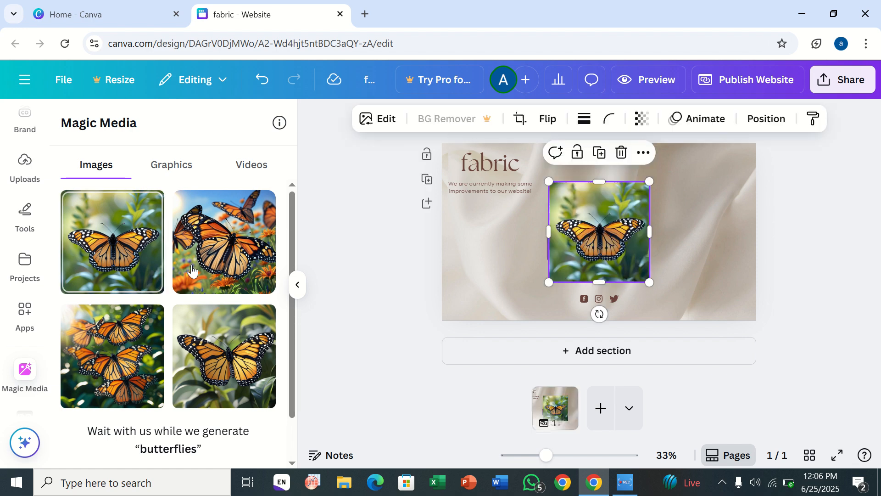
pyautogui.moveTo(601, 222); pyautogui.dragTo(699, 197)
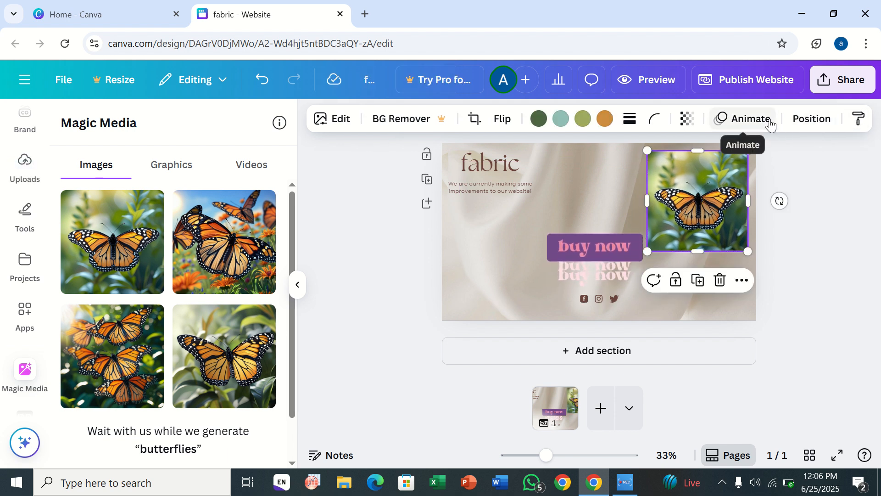
pyautogui.click(687, 121)
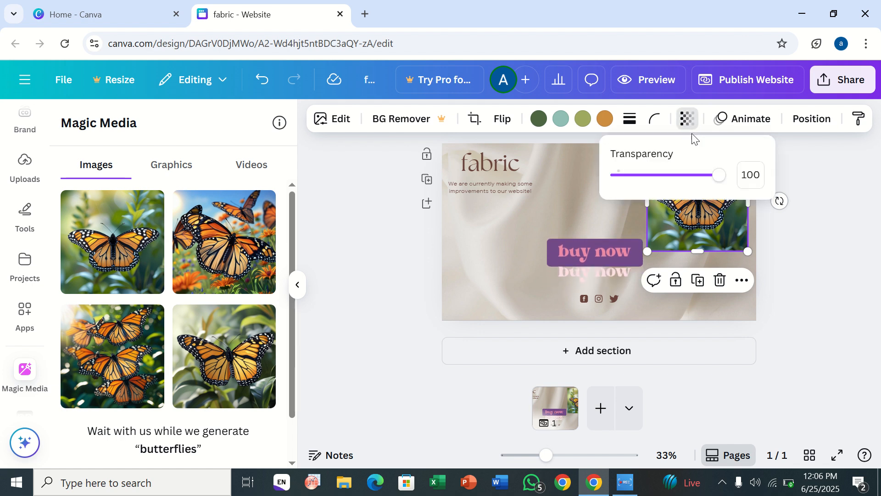
pyautogui.moveTo(721, 179); pyautogui.dragTo(651, 183)
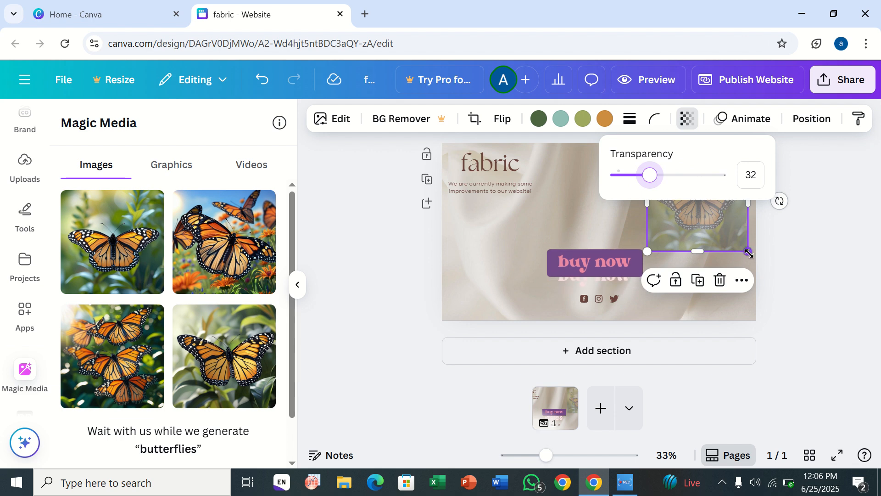
# Step: Stretch the butterfly image so it covers the entire section as a background
pyautogui.moveTo(748, 253); pyautogui.dragTo(710, 312)
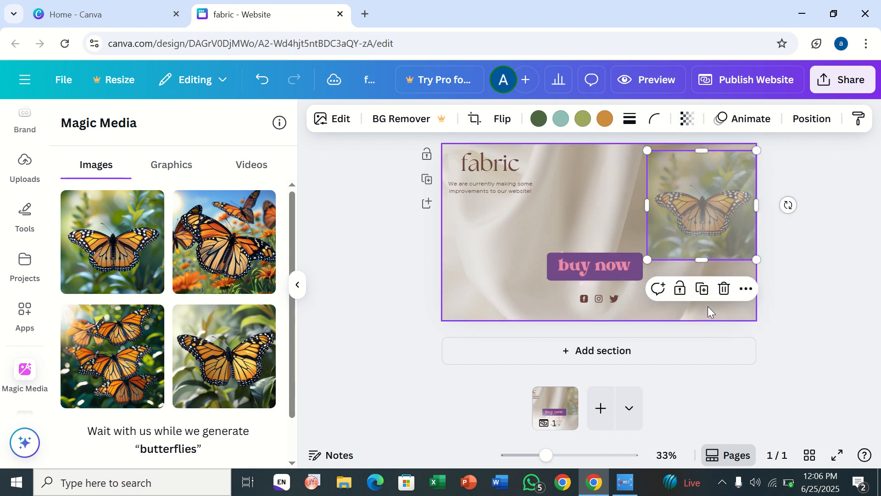
pyautogui.moveTo(652, 207); pyautogui.dragTo(545, 207)
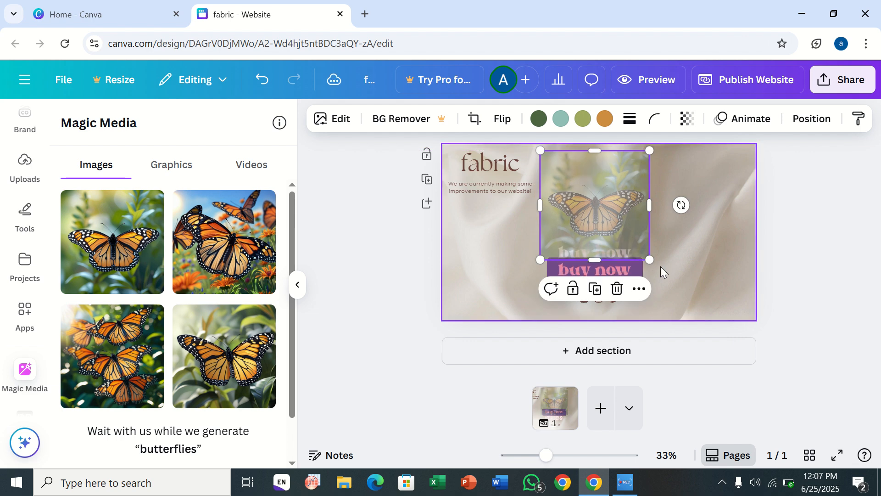
pyautogui.moveTo(649, 260); pyautogui.dragTo(752, 257)
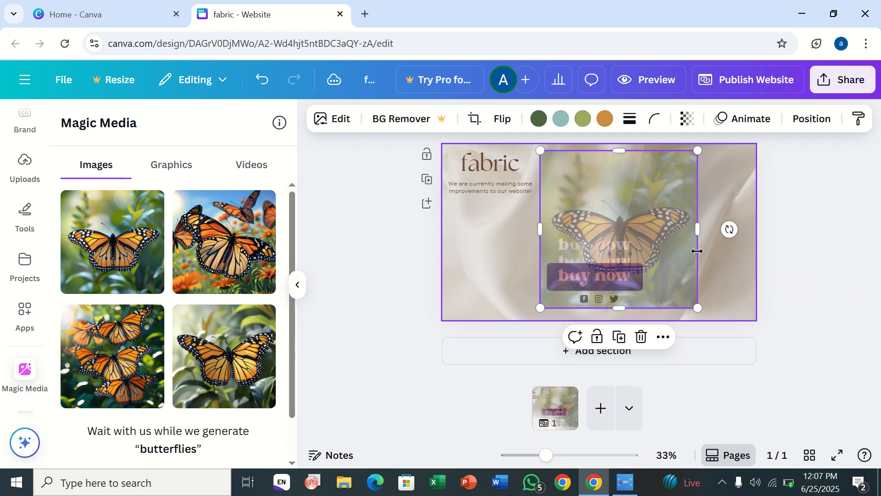
pyautogui.moveTo(707, 230); pyautogui.dragTo(757, 206)
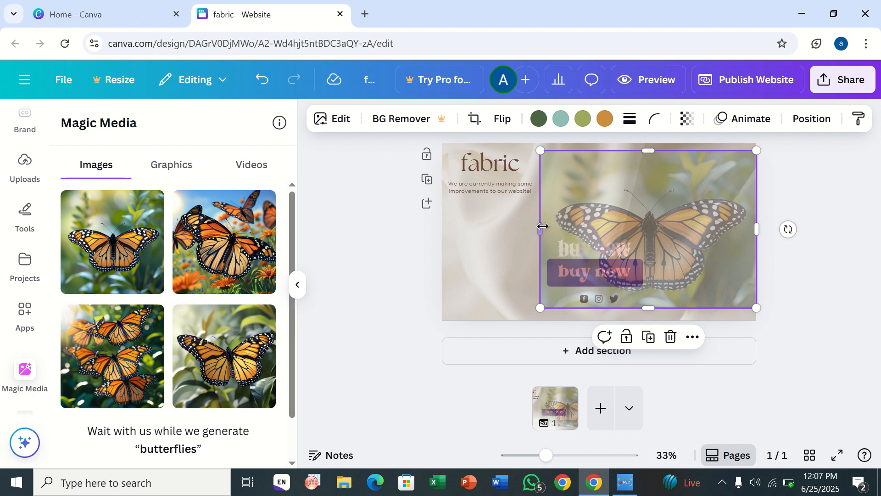
pyautogui.moveTo(512, 230); pyautogui.dragTo(441, 225)
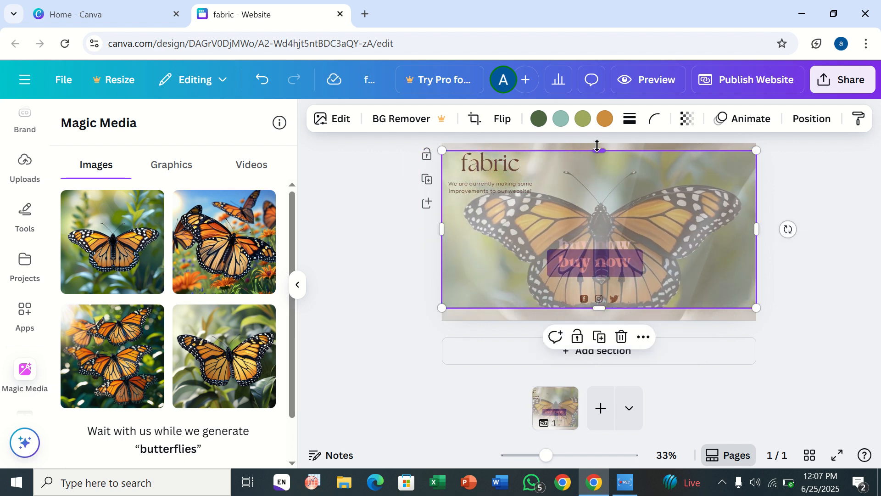
pyautogui.moveTo(598, 147); pyautogui.dragTo(598, 143)
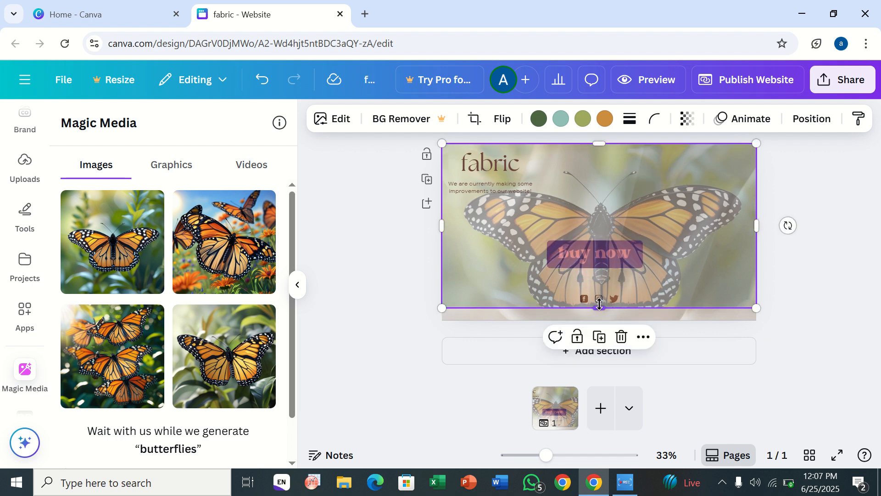
pyautogui.moveTo(599, 304); pyautogui.dragTo(599, 320)
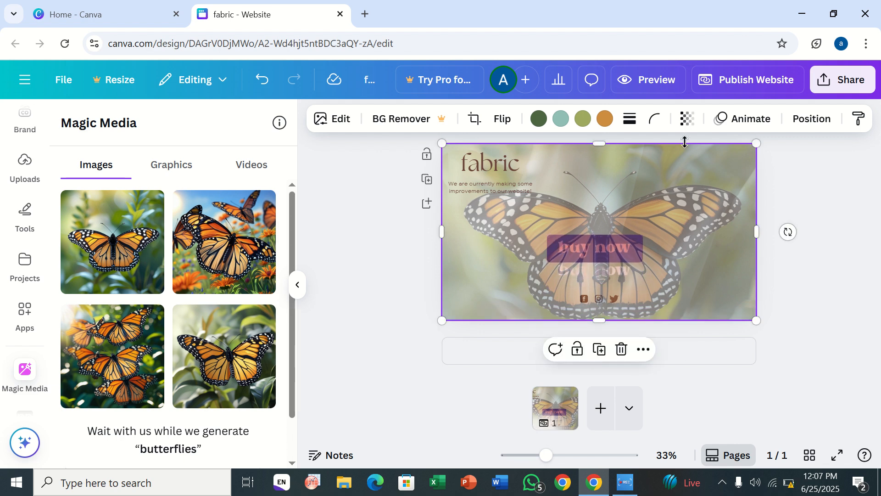
# Step: Lower the butterfly image's transparency to 12
pyautogui.click(686, 121)
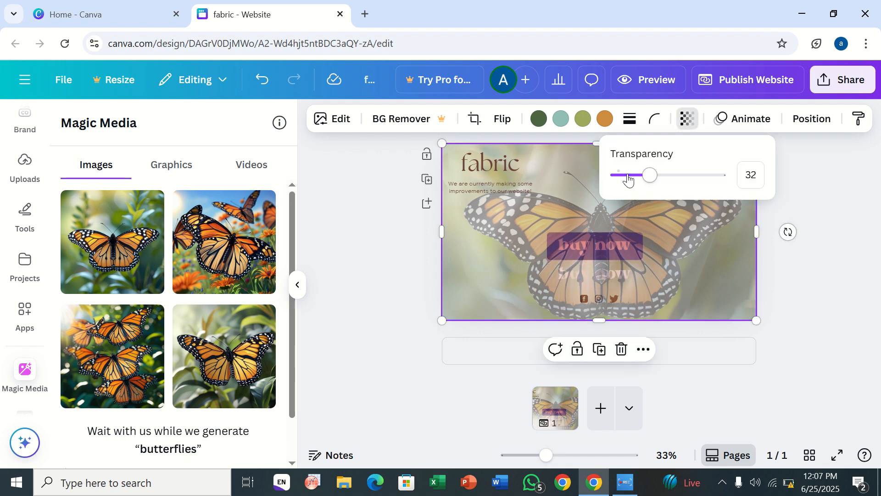
pyautogui.moveTo(630, 180); pyautogui.dragTo(628, 177)
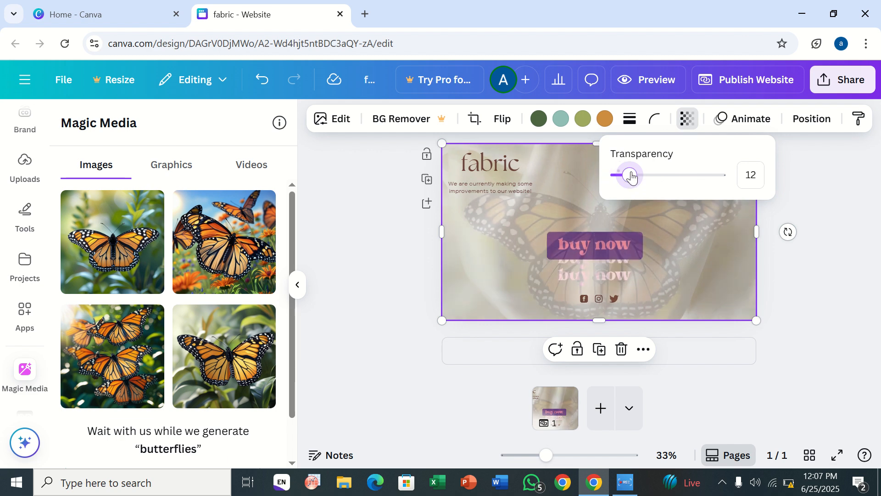
pyautogui.click(676, 229)
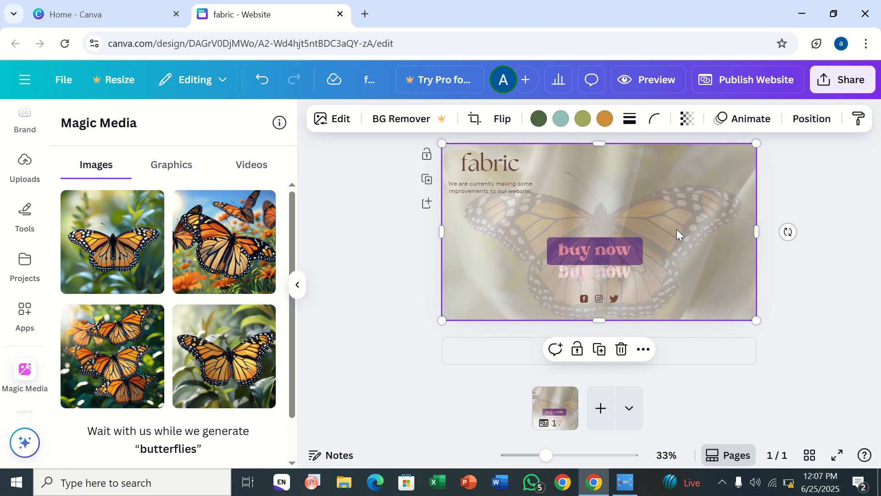
# Step: Preview the website in desktop and mobile views, then open and close the publishing panel
pyautogui.click(666, 78)
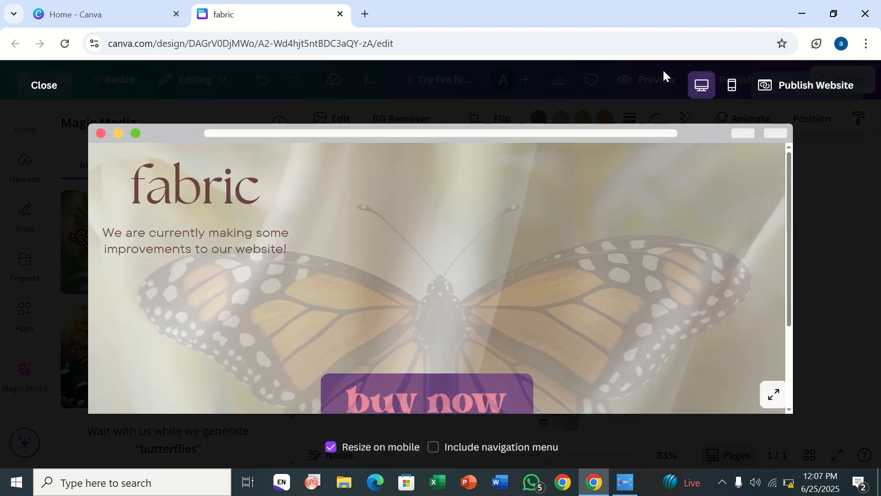
pyautogui.scroll(-3, 651, 161)
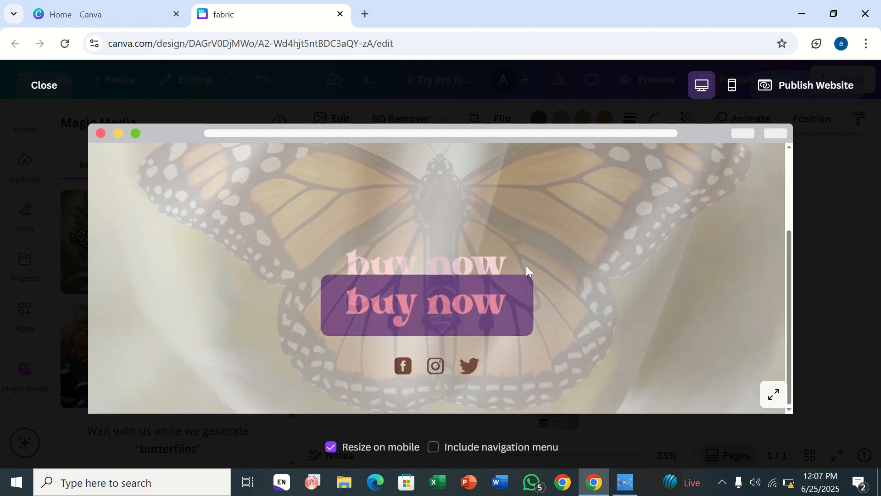
pyautogui.scroll(3, 526, 265)
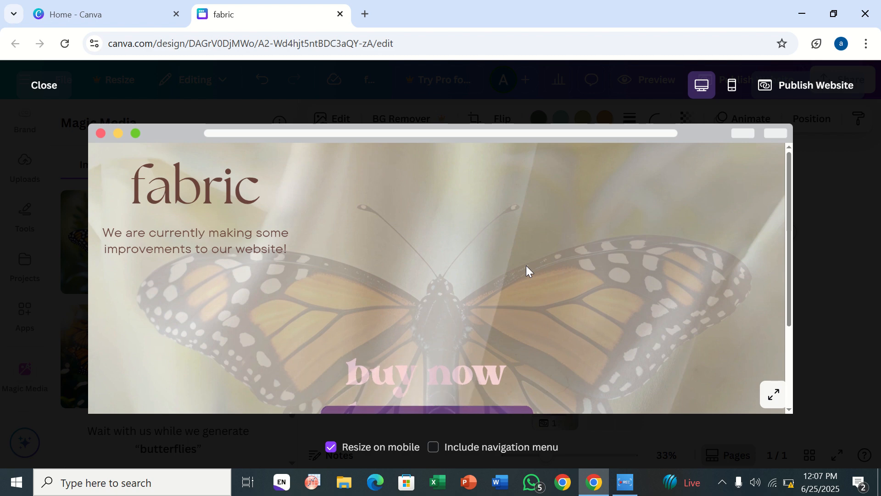
pyautogui.scroll(-3, 526, 265)
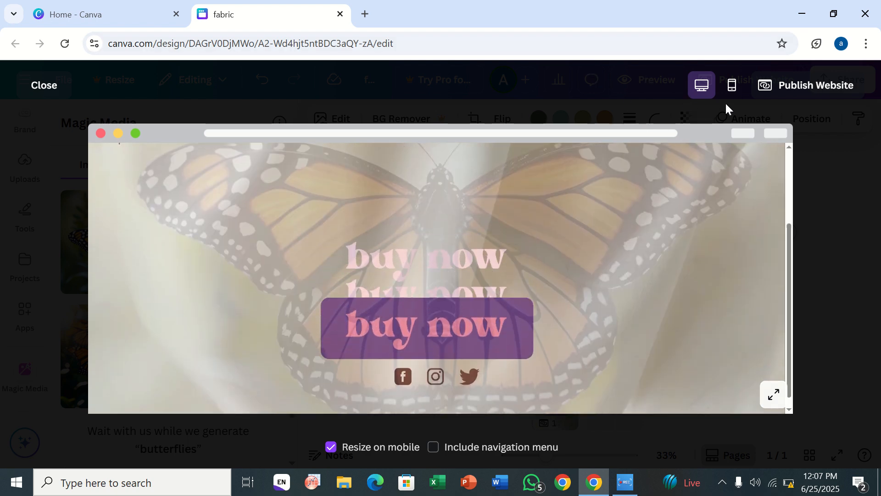
pyautogui.click(729, 88)
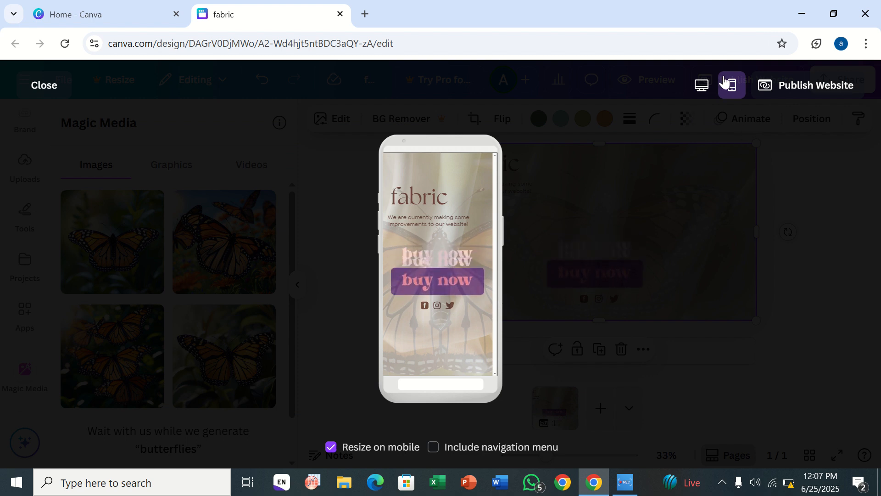
pyautogui.click(28, 83)
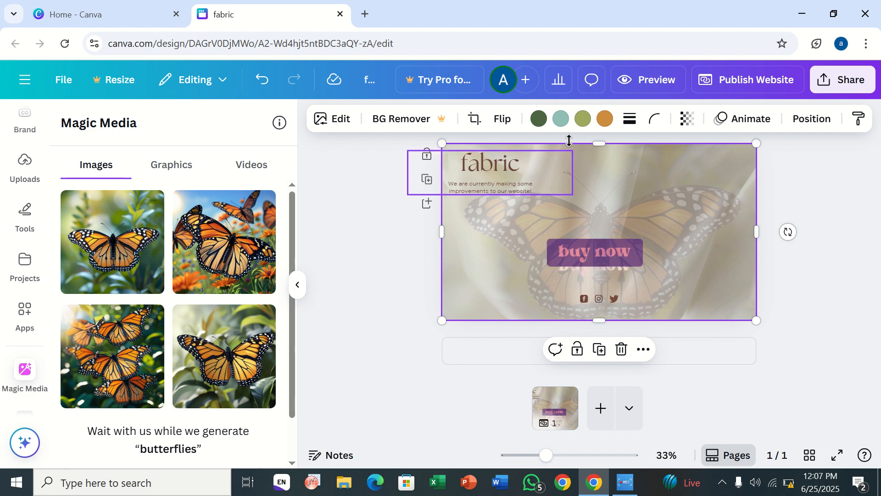
pyautogui.click(727, 84)
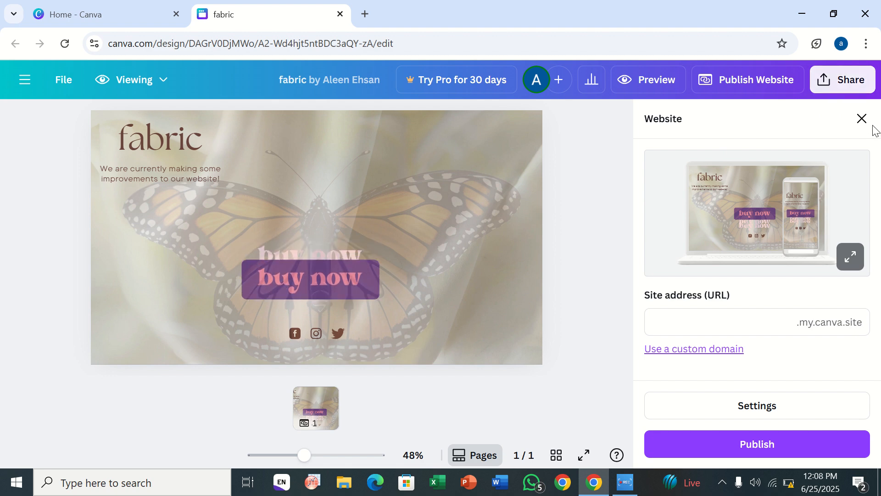
pyautogui.click(860, 118)
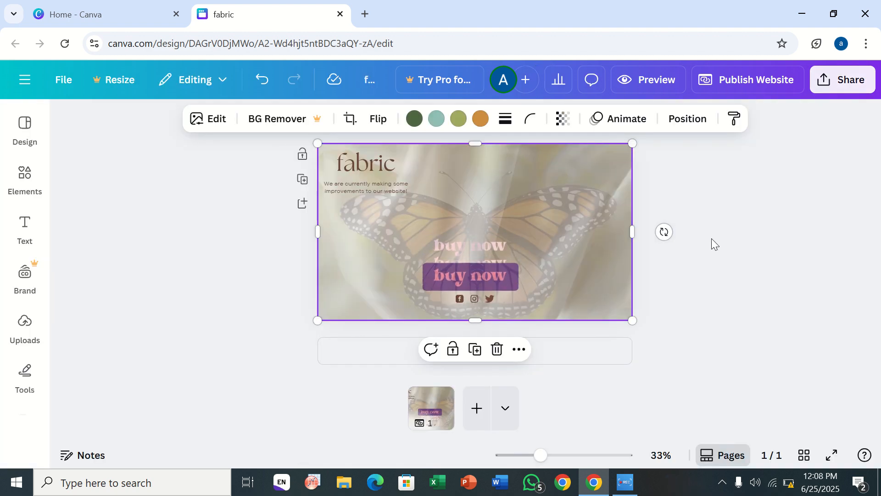